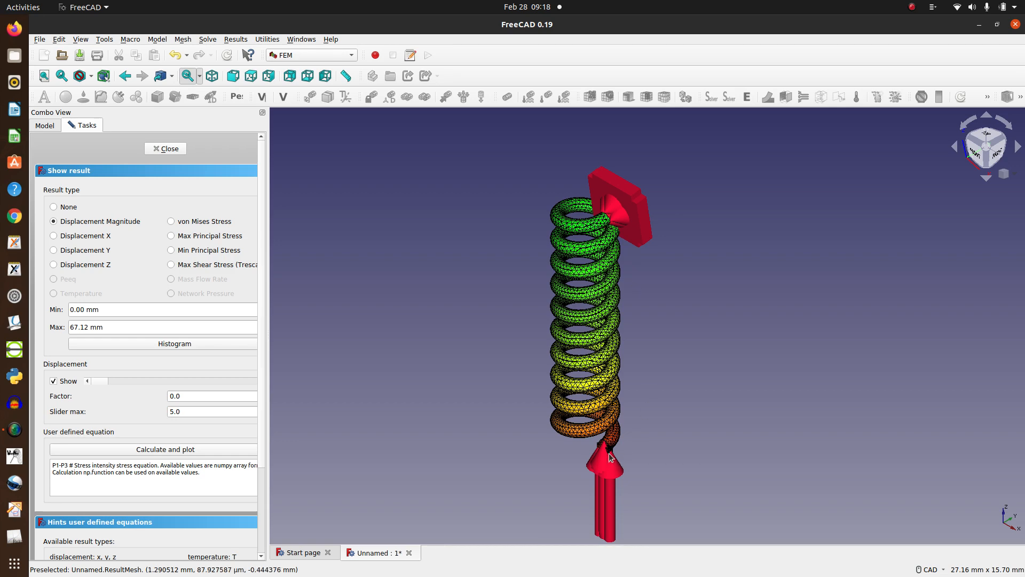
# Show the spring's deformation at a displacement factor of 0.1, view its von Mises stress, and close the results.
pyautogui.scroll(3, 609, 453)
pyautogui.scroll(-2, 609, 453)
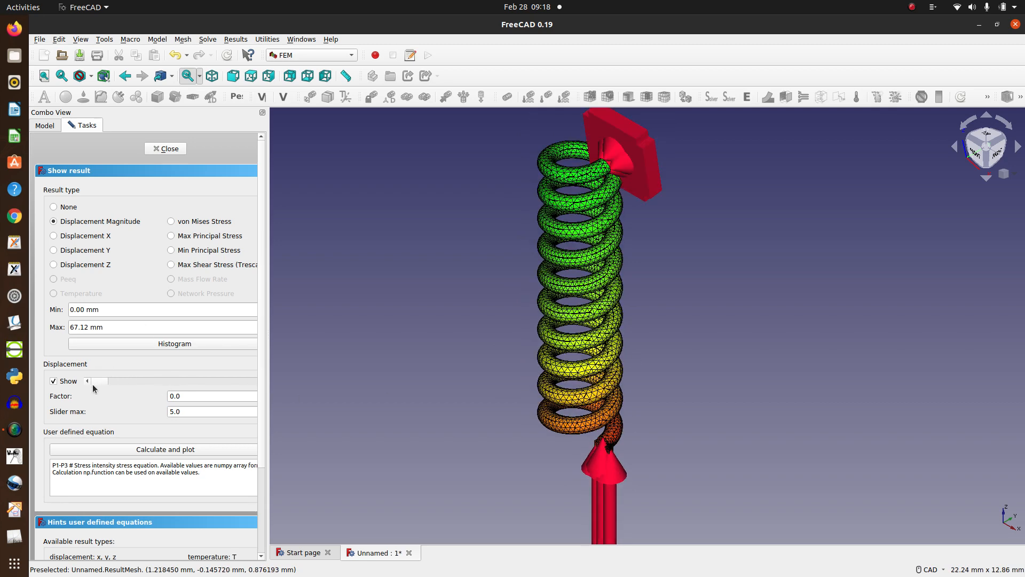
pyautogui.moveTo(92, 384); pyautogui.dragTo(95, 381)
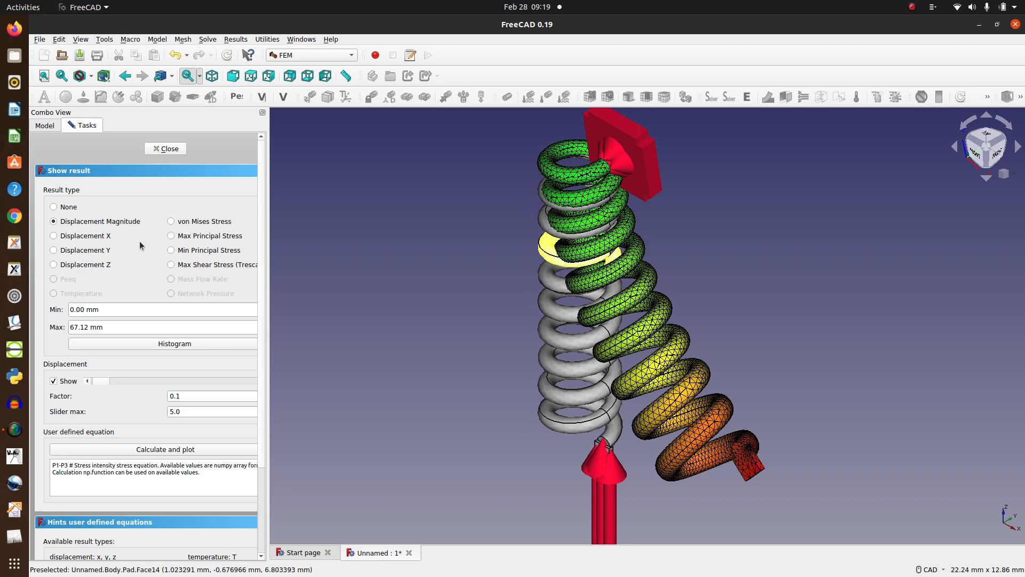
pyautogui.click(171, 221)
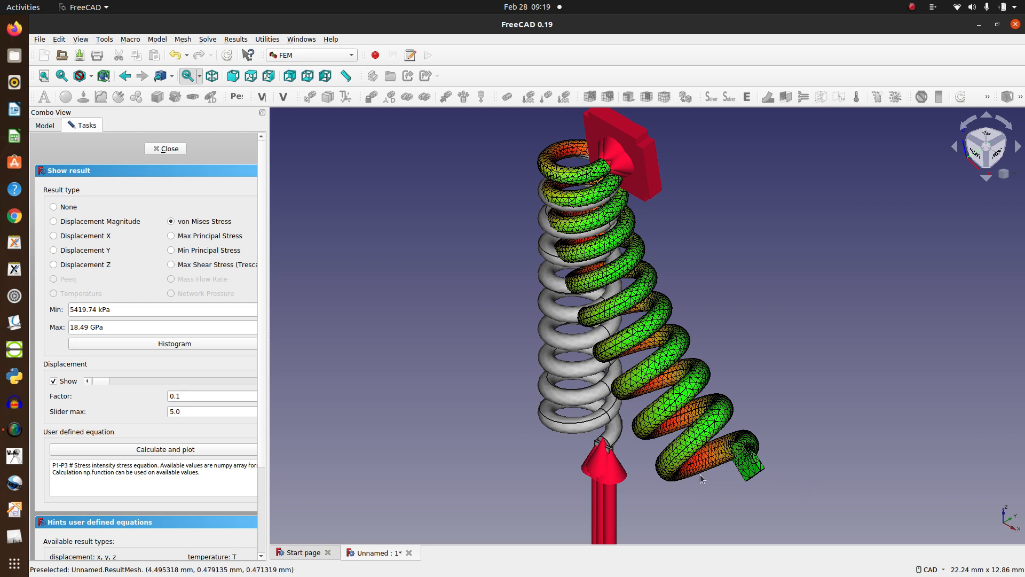
pyautogui.click(168, 149)
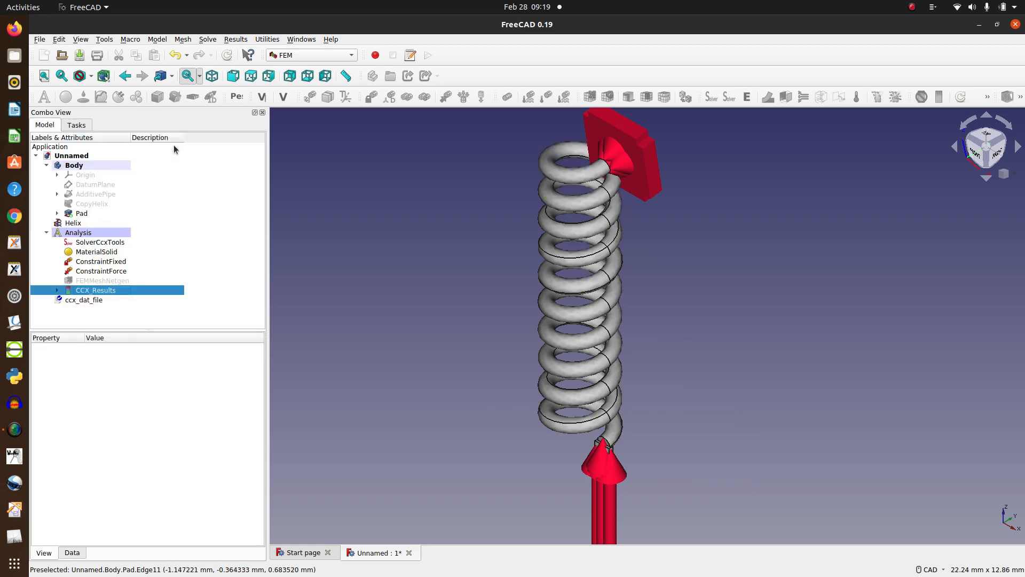
# Start a new empty document and close the existing spring analysis document without saving it.
pyautogui.click(312, 553)
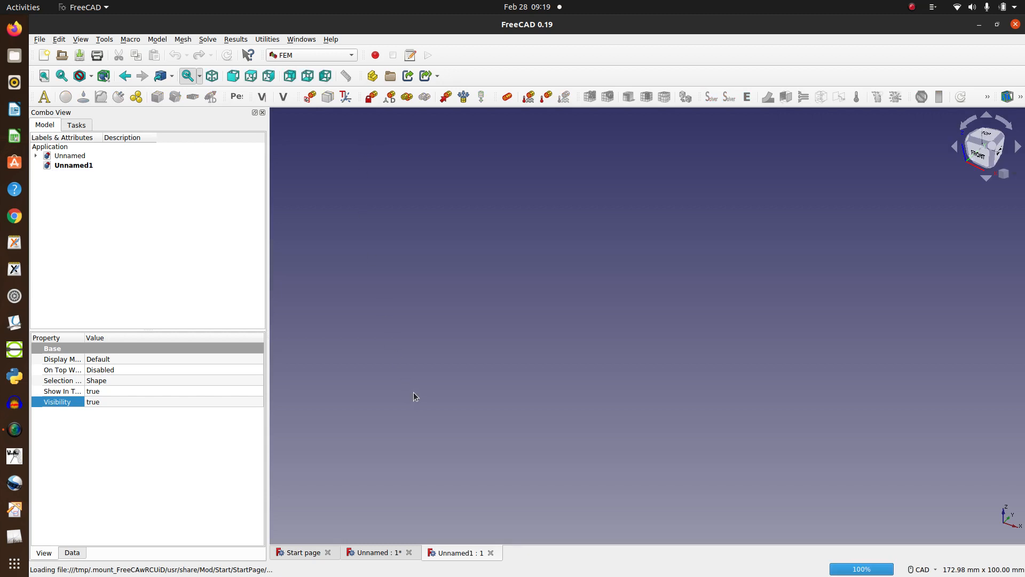
pyautogui.click(384, 554)
pyautogui.click(410, 552)
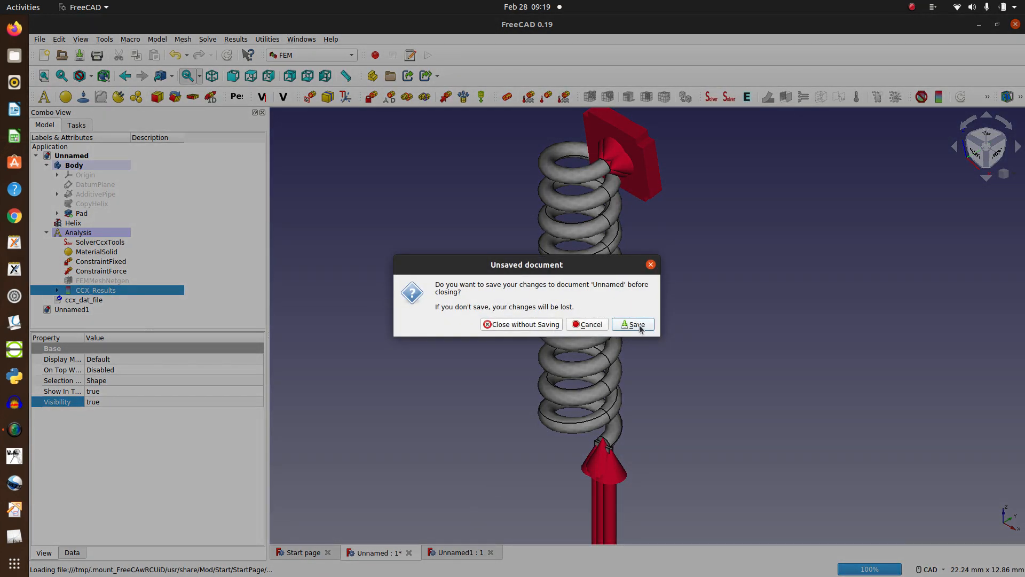
pyautogui.click(528, 325)
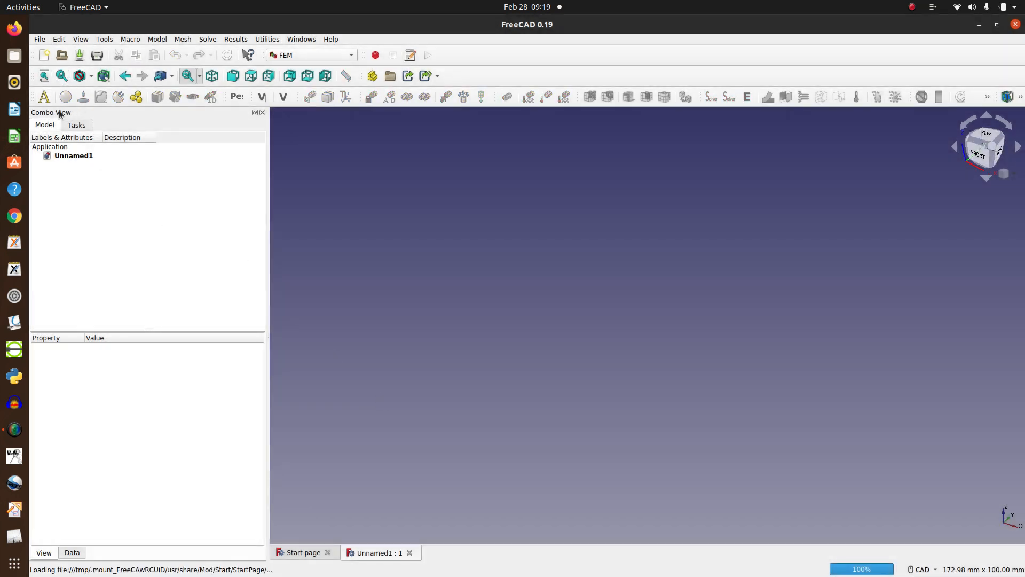
# Create a helix primitive with a height of 10 mm in the Part workbench.
pyautogui.click(352, 57)
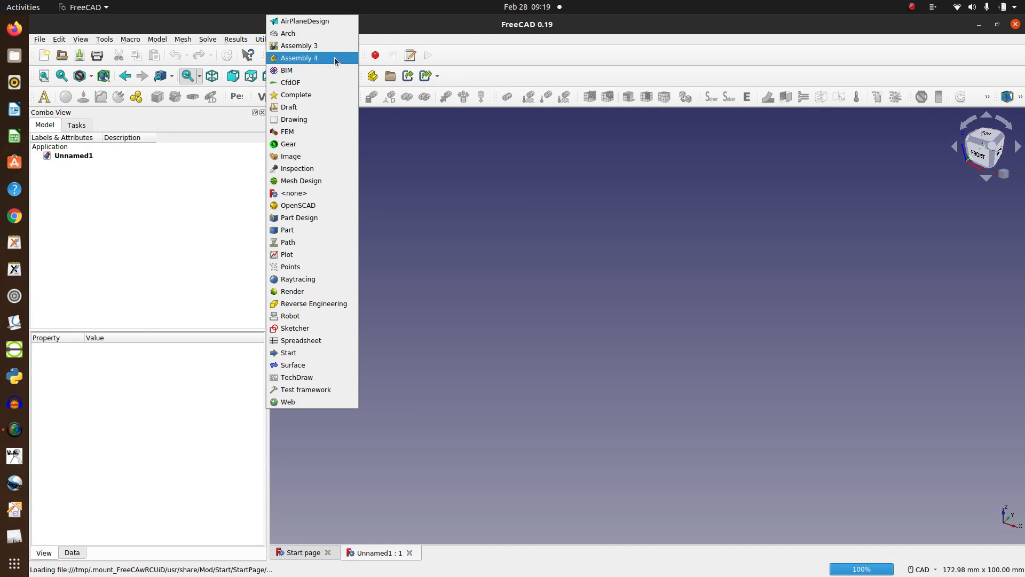
pyautogui.click(330, 233)
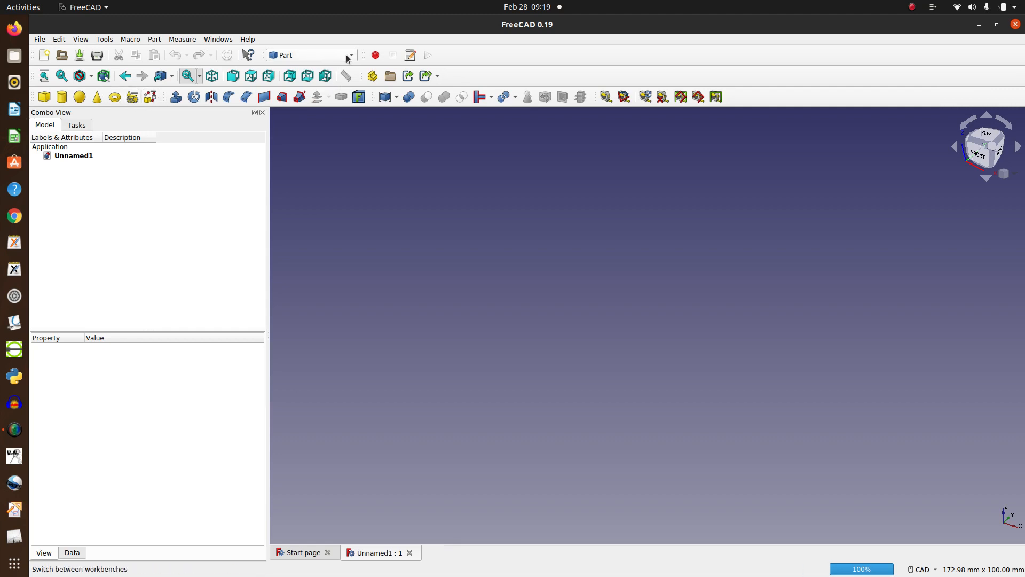
pyautogui.click(133, 97)
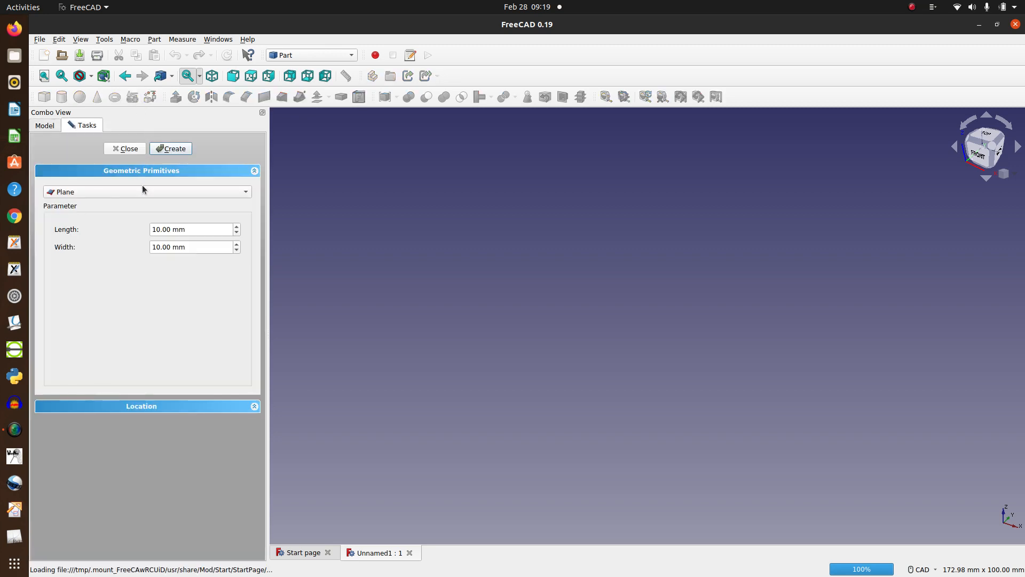
pyautogui.click(143, 190)
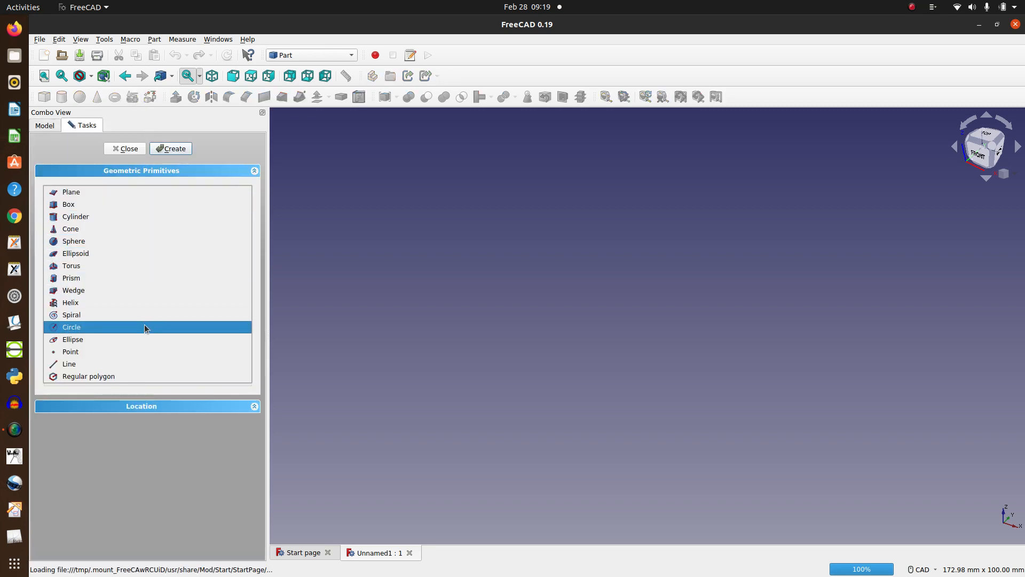
pyautogui.click(137, 302)
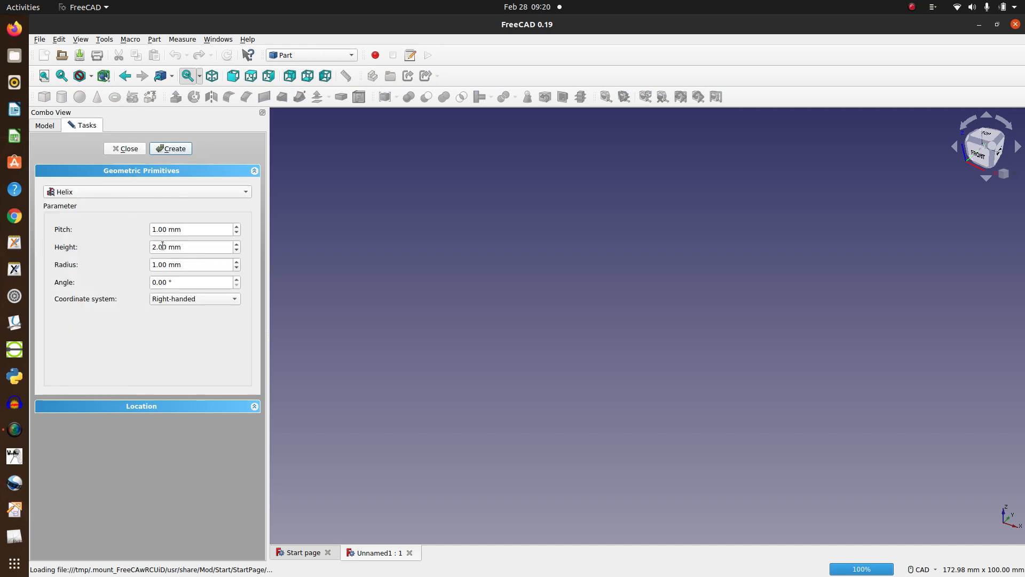
pyautogui.moveTo(154, 248); pyautogui.dragTo(150, 249)
pyautogui.write('10')
pyautogui.click(176, 149)
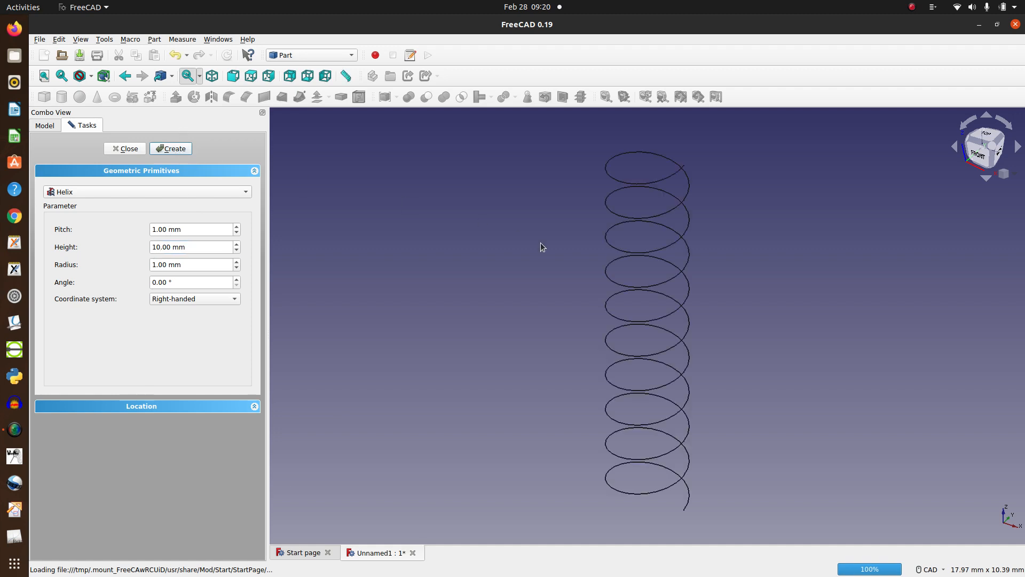
pyautogui.scroll(-1, 541, 242)
pyautogui.scroll(1, 611, 332)
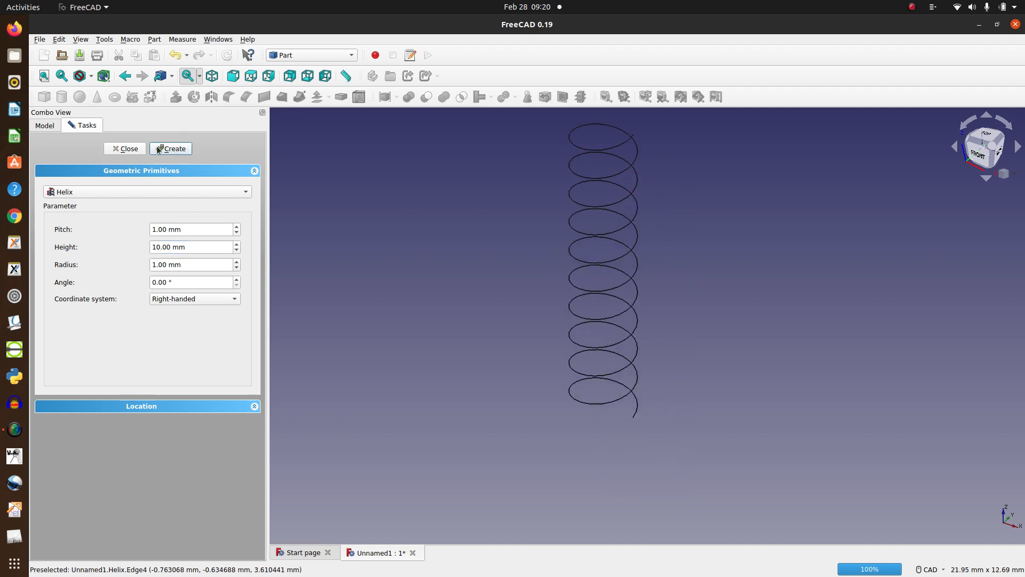
pyautogui.click(129, 148)
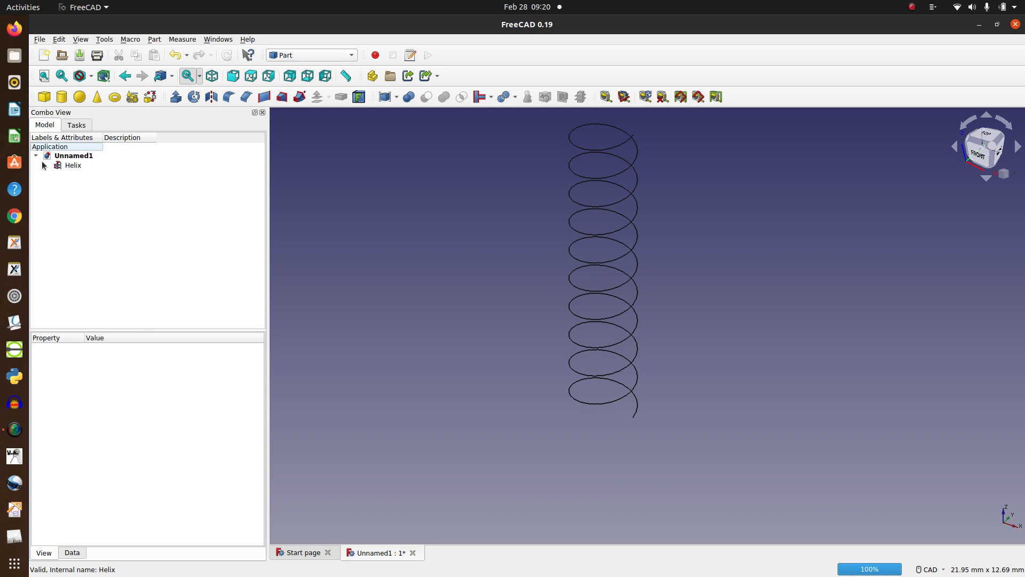
# Create a new body in the Part Design workbench and move the helix into it as its base feature.
pyautogui.click(352, 55)
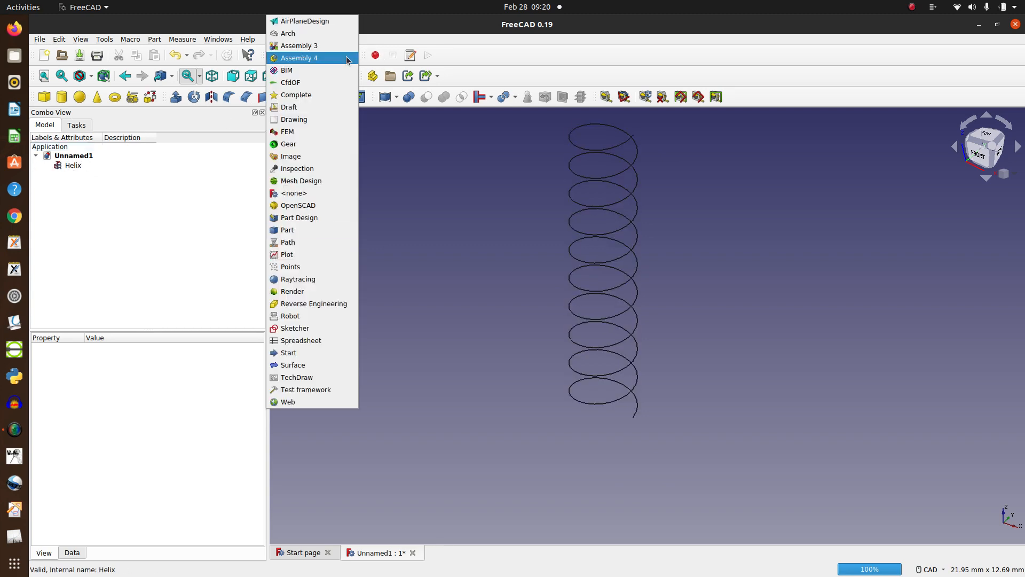
pyautogui.click(331, 218)
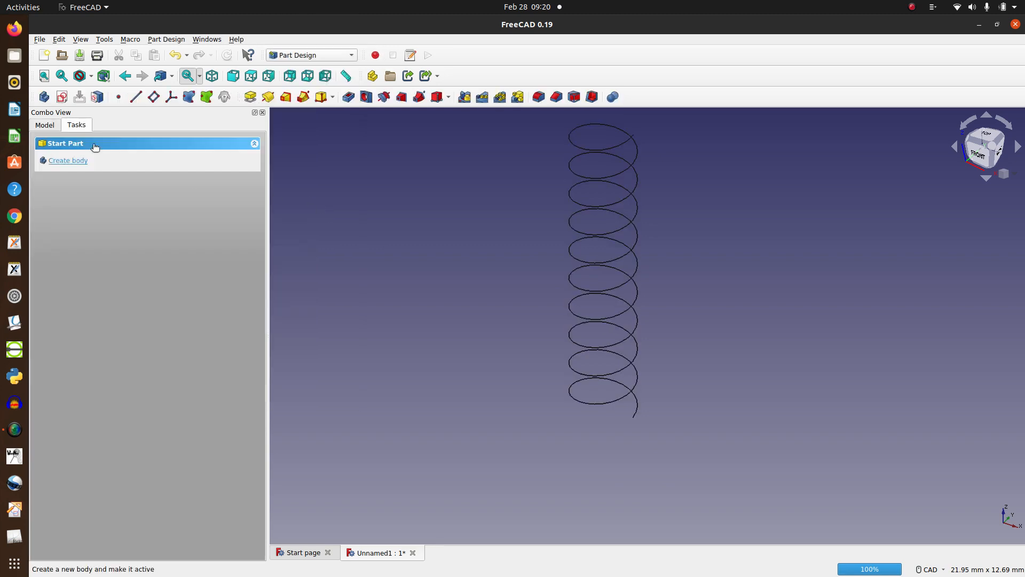
pyautogui.click(44, 97)
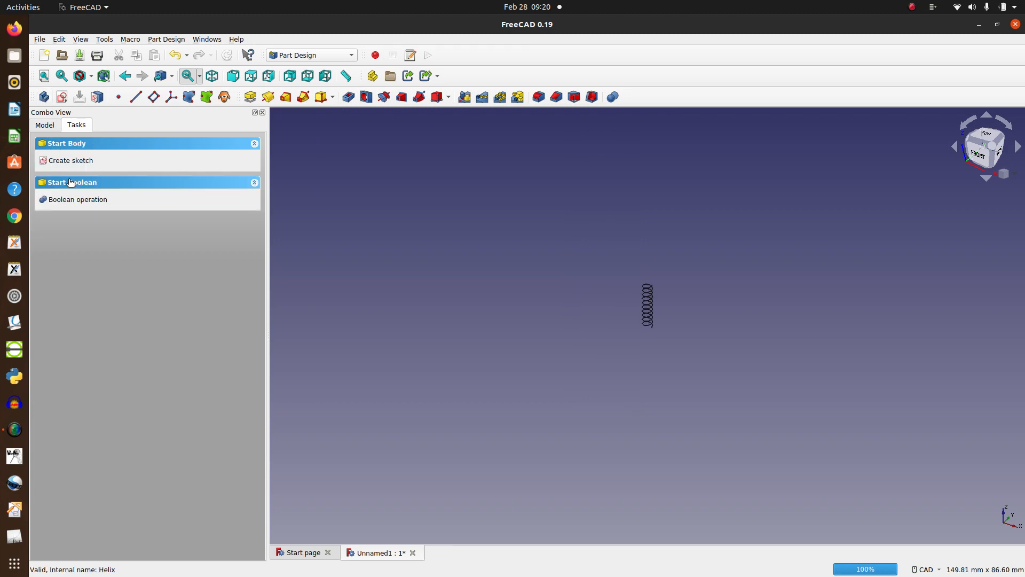
pyautogui.click(48, 126)
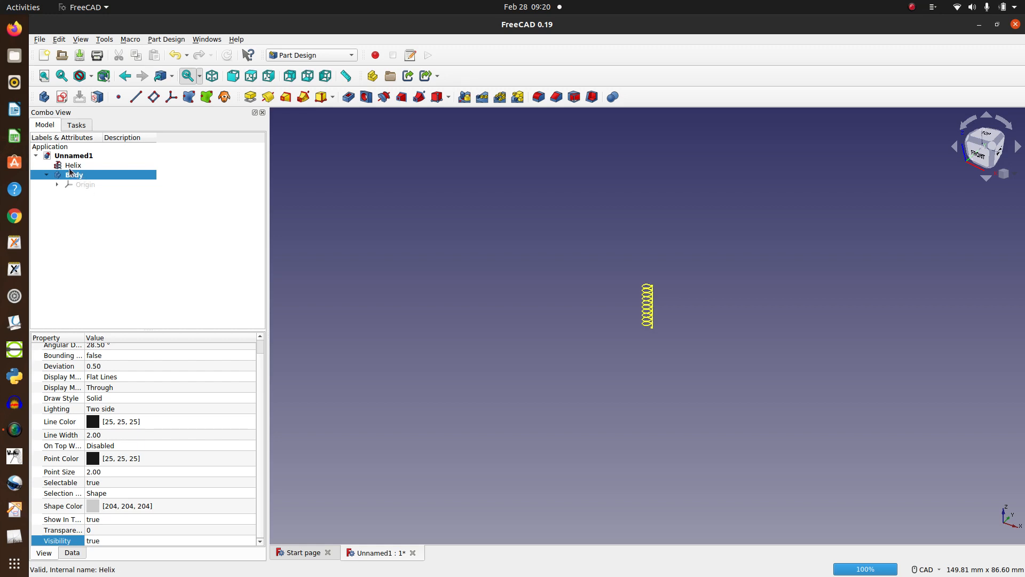
pyautogui.moveTo(70, 167)
pyautogui.mouseDown()
pyautogui.moveTo(70, 188)
pyautogui.moveTo(82, 176)
pyautogui.mouseUp()
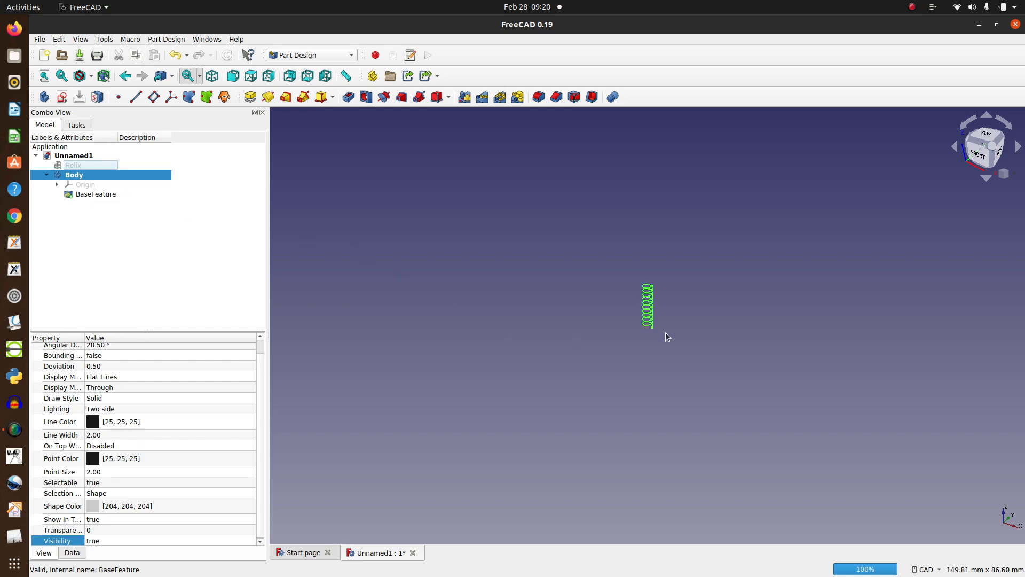
# Create a datum plane normal to the helix edge, referencing the helix's lower end vertex and its first edge.
pyautogui.scroll(5, 719, 306)
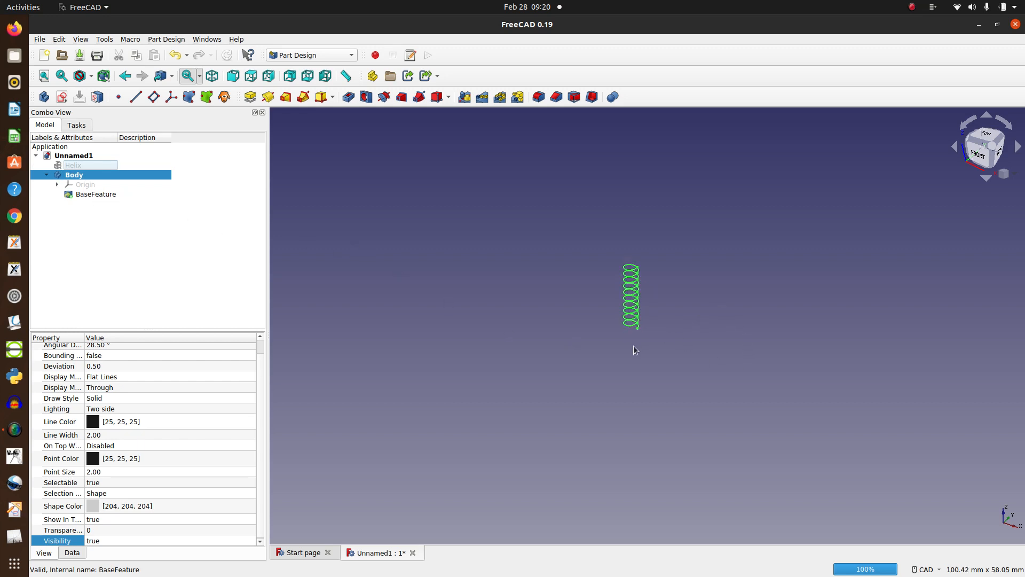
pyautogui.click(676, 309)
pyautogui.scroll(1, 675, 309)
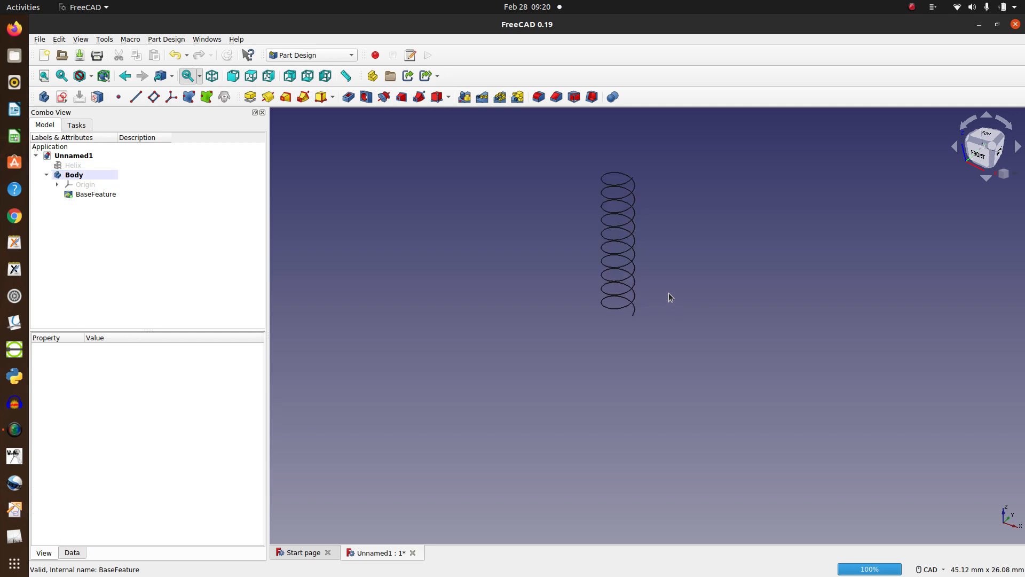
pyautogui.scroll(3, 663, 267)
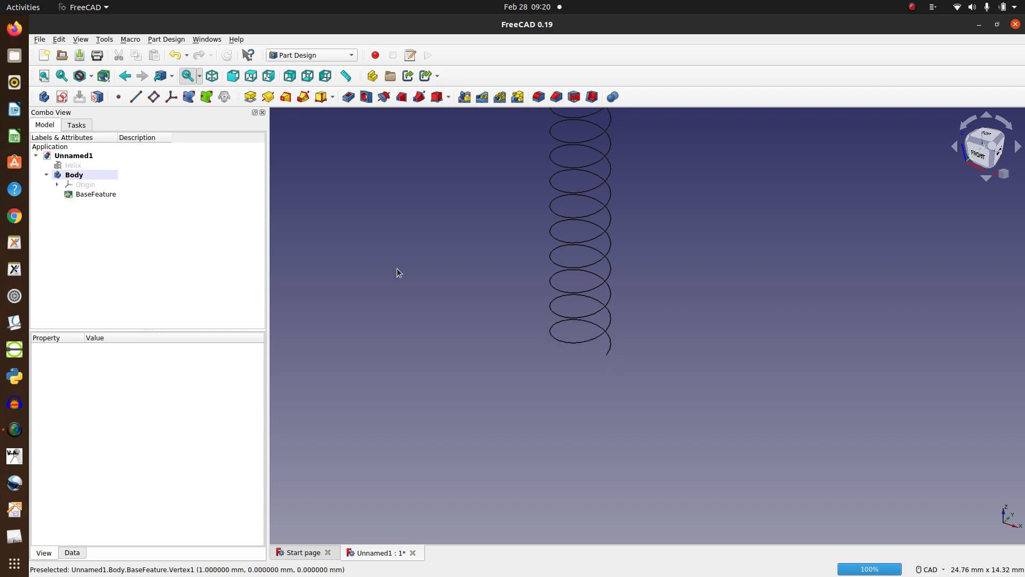
pyautogui.click(154, 97)
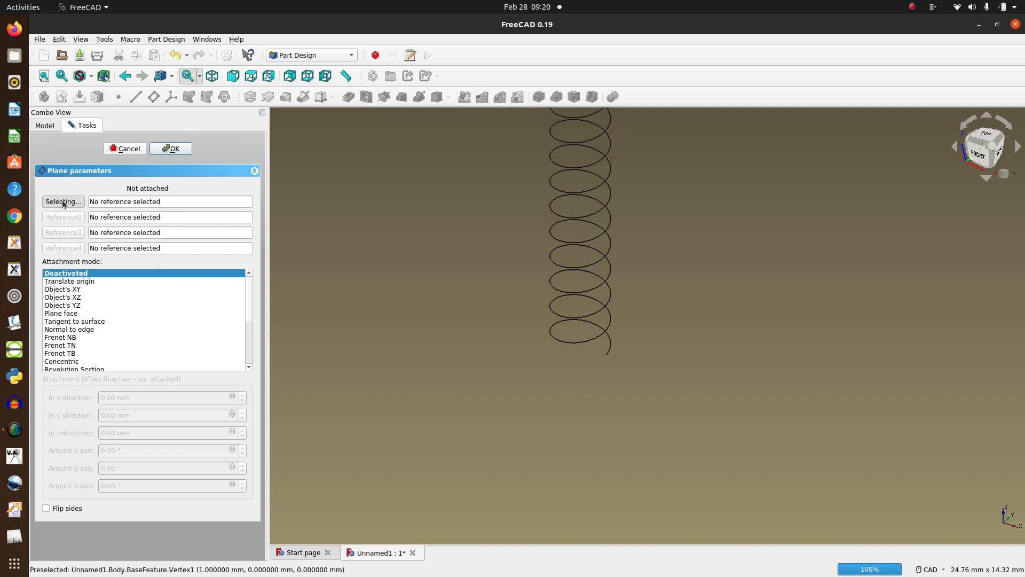
pyautogui.scroll(3, 621, 369)
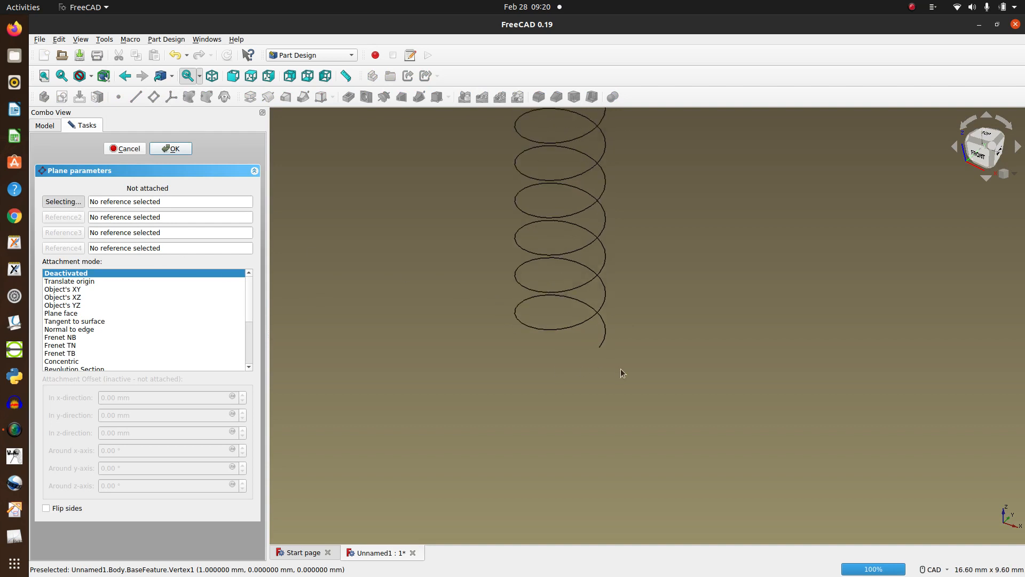
pyautogui.click(595, 343)
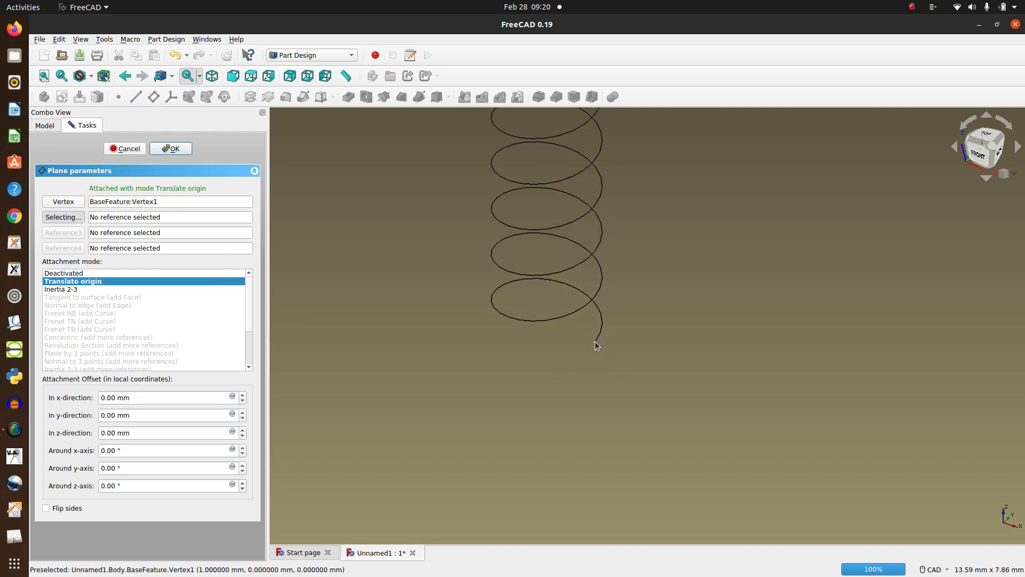
pyautogui.click(68, 218)
pyautogui.click(63, 219)
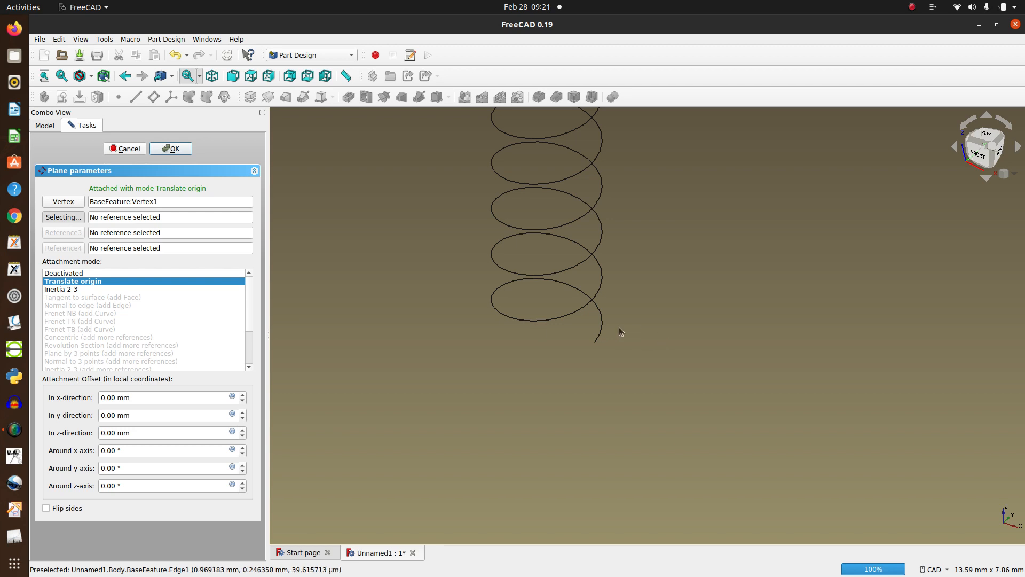
pyautogui.click(601, 328)
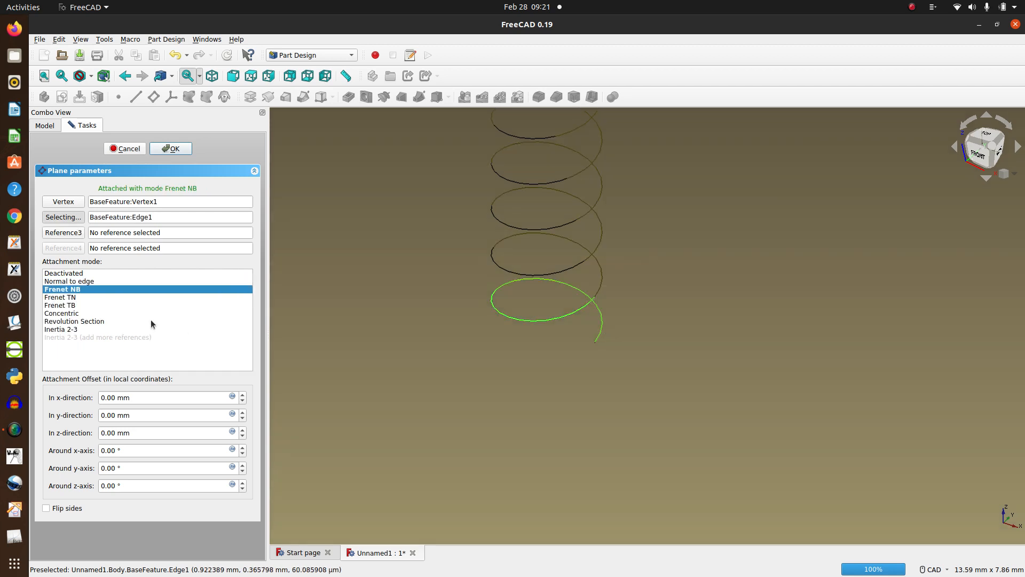
pyautogui.click(85, 283)
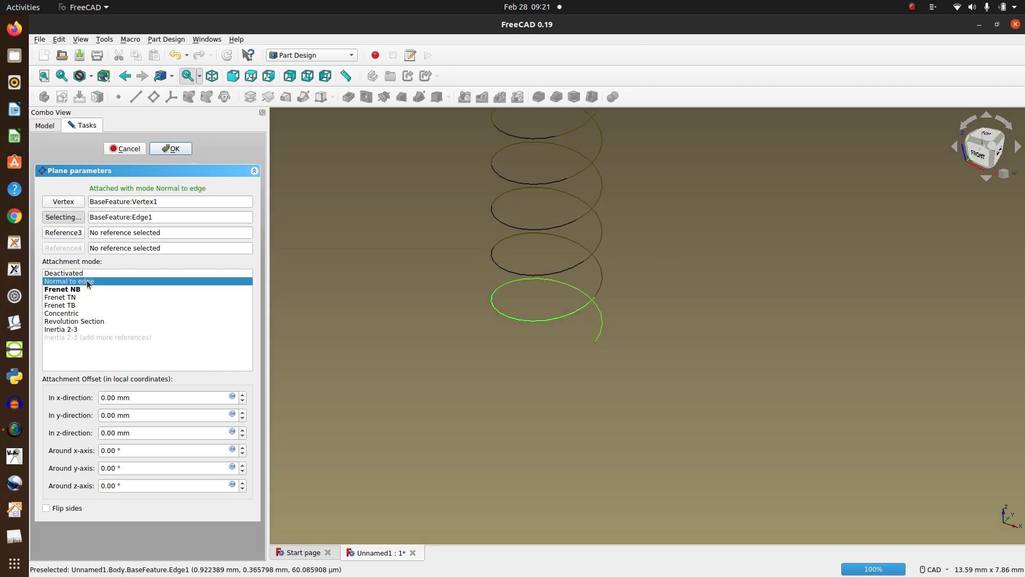
pyautogui.click(172, 149)
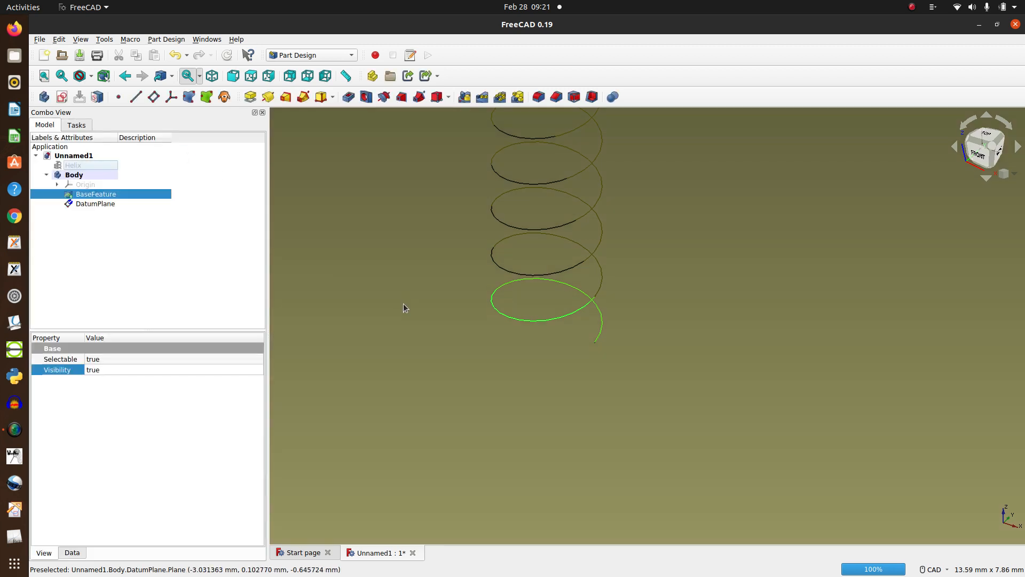
# Create a new sketch on the datum plane at the lower end of the helix.
pyautogui.scroll(-8, 499, 363)
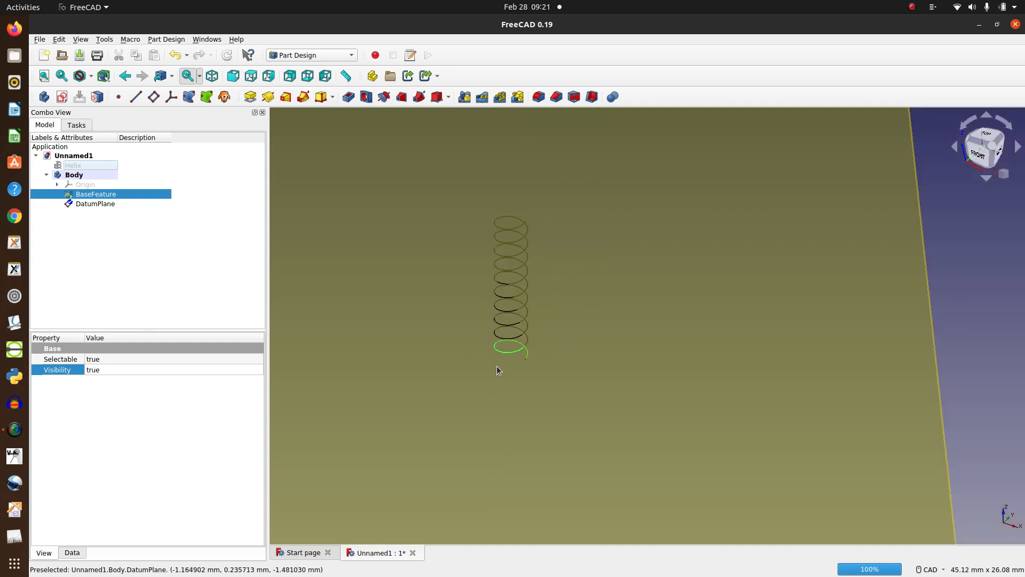
pyautogui.scroll(4, 497, 367)
pyautogui.scroll(-4, 515, 368)
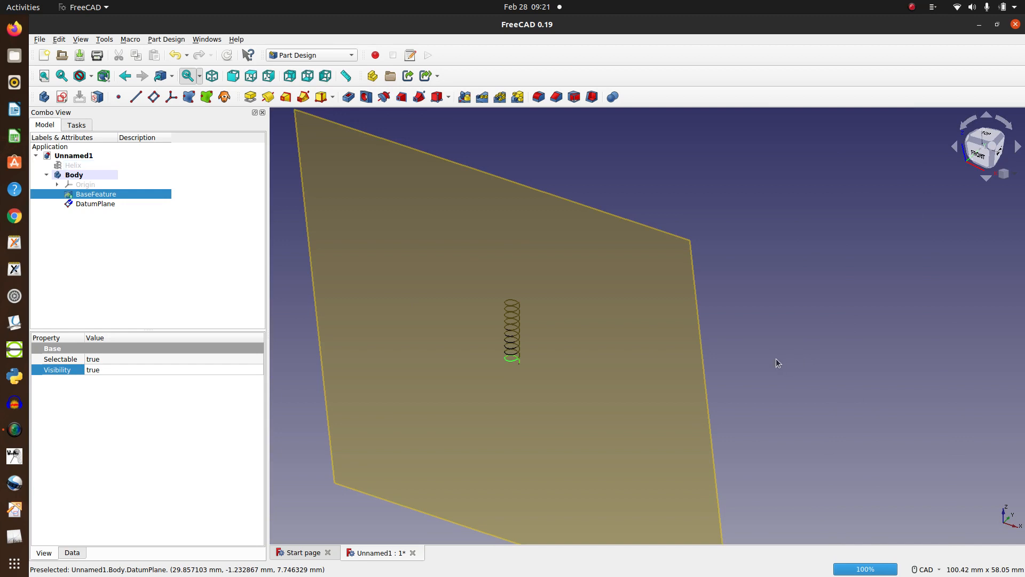
pyautogui.click(800, 354)
pyautogui.moveTo(800, 354)
pyautogui.mouseDown(button='middle')
pyautogui.moveTo(668, 374)
pyautogui.moveTo(728, 380)
pyautogui.moveTo(794, 358)
pyautogui.mouseUp(button='middle')
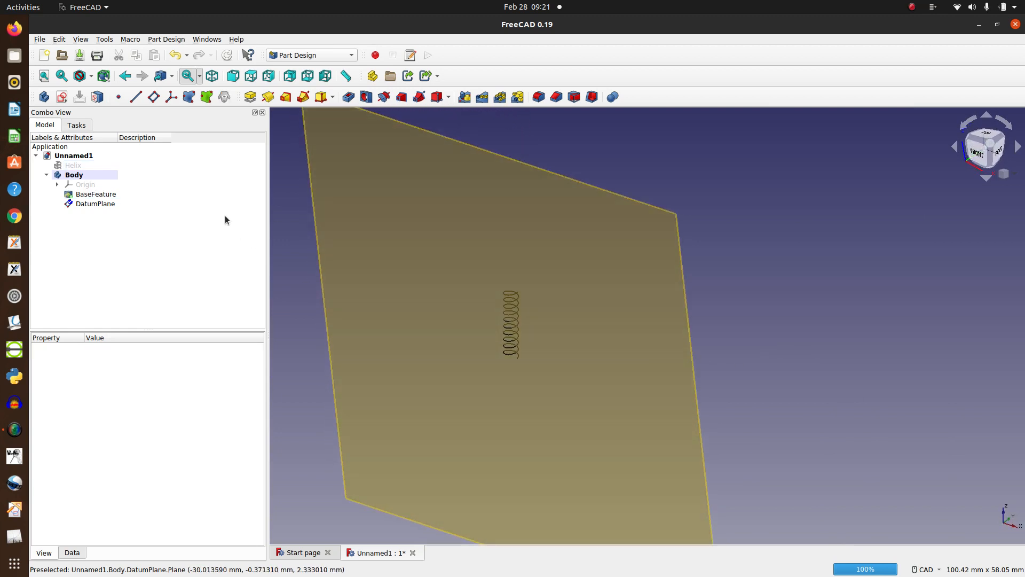
pyautogui.click(62, 97)
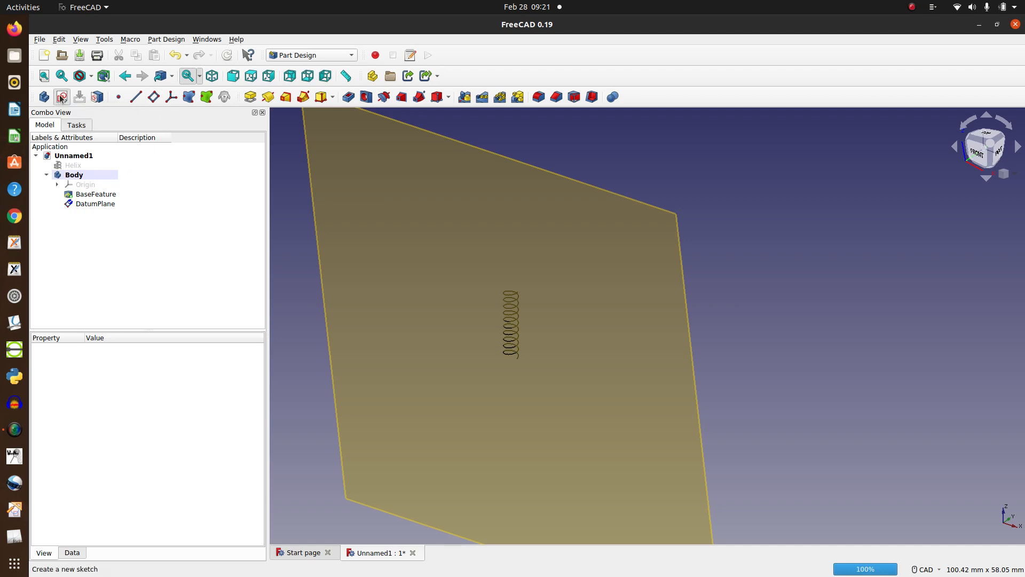
pyautogui.click(105, 213)
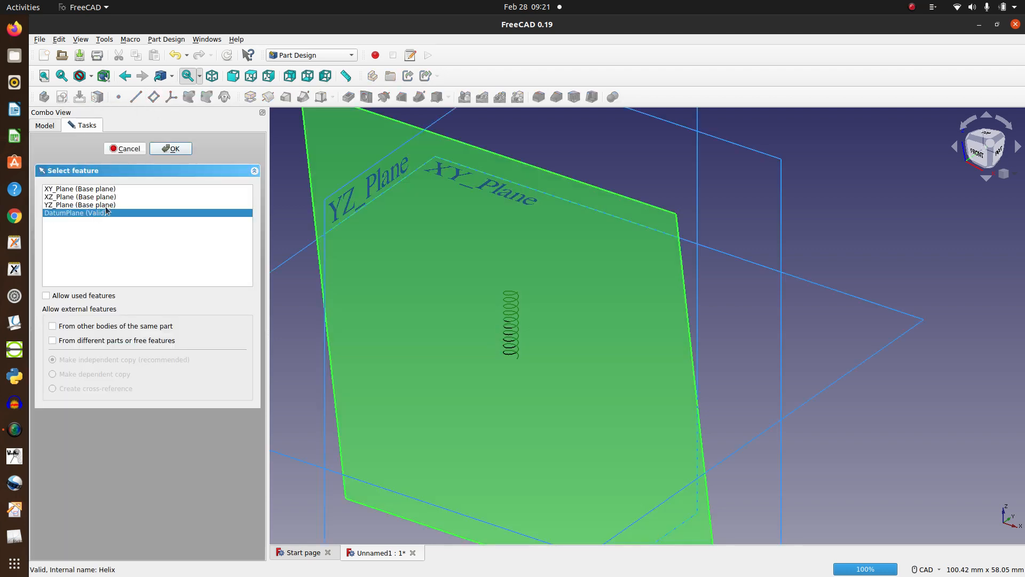
pyautogui.click(172, 148)
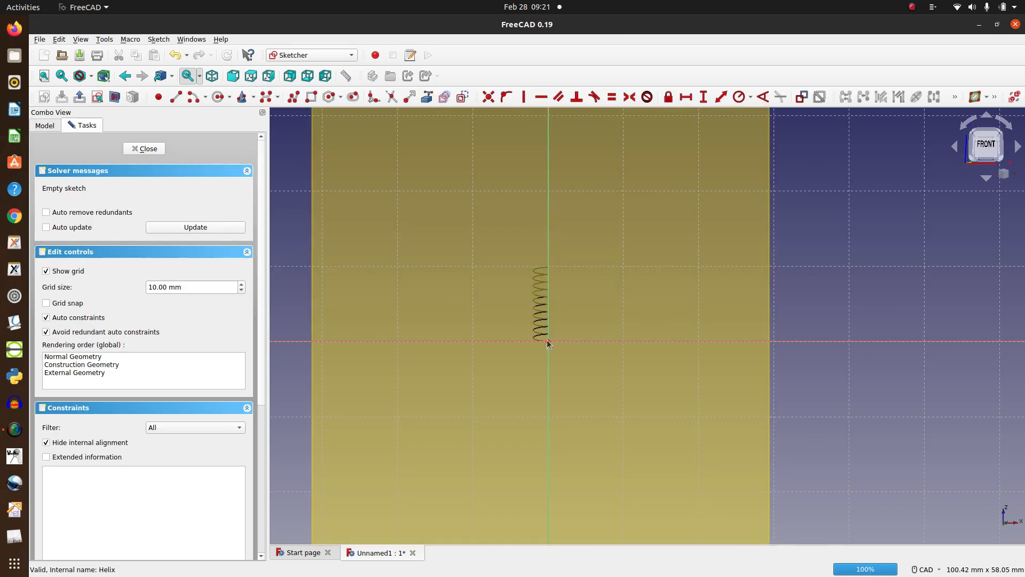
# Start the circle tool near the sketch origin, enable grid snap and set the grid size to 0.25 mm.
pyautogui.scroll(10, 574, 373)
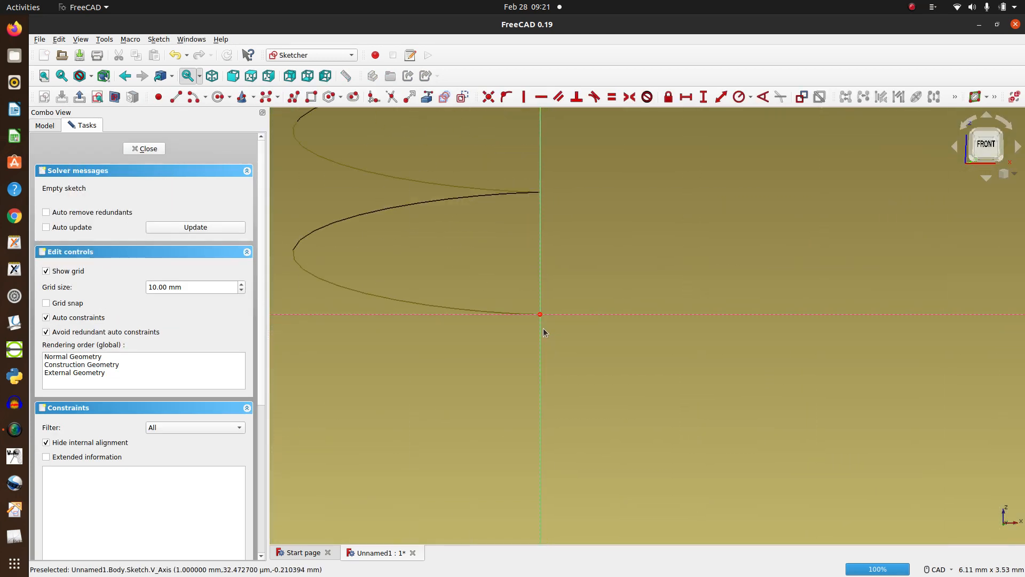
pyautogui.click(219, 97)
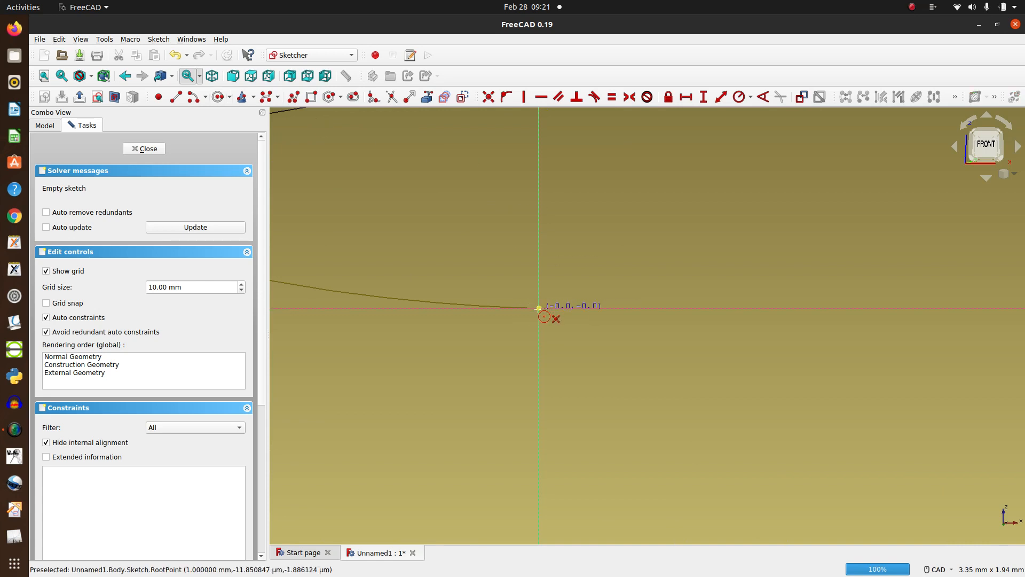
pyautogui.click(48, 303)
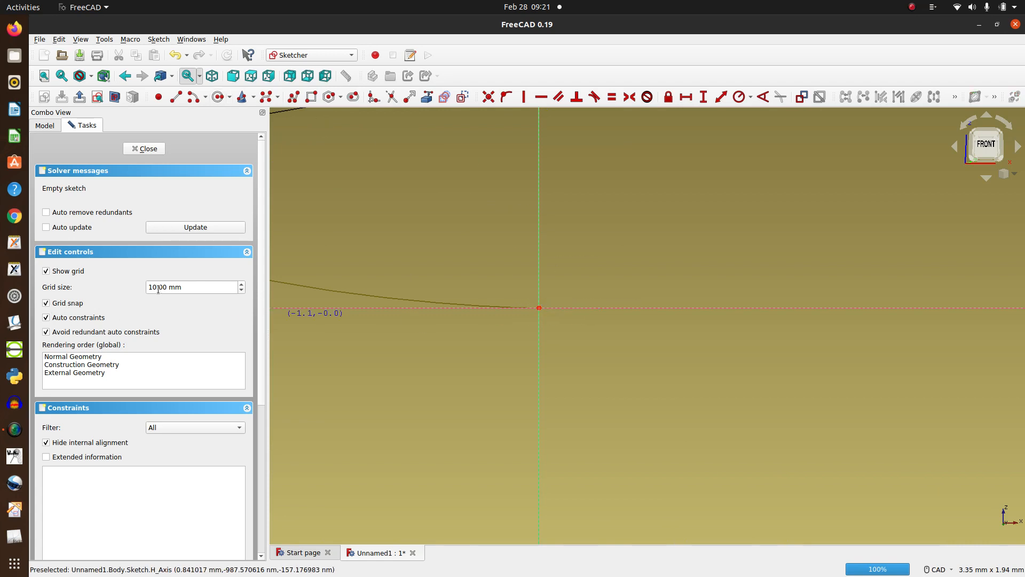
pyautogui.moveTo(156, 287); pyautogui.dragTo(132, 287)
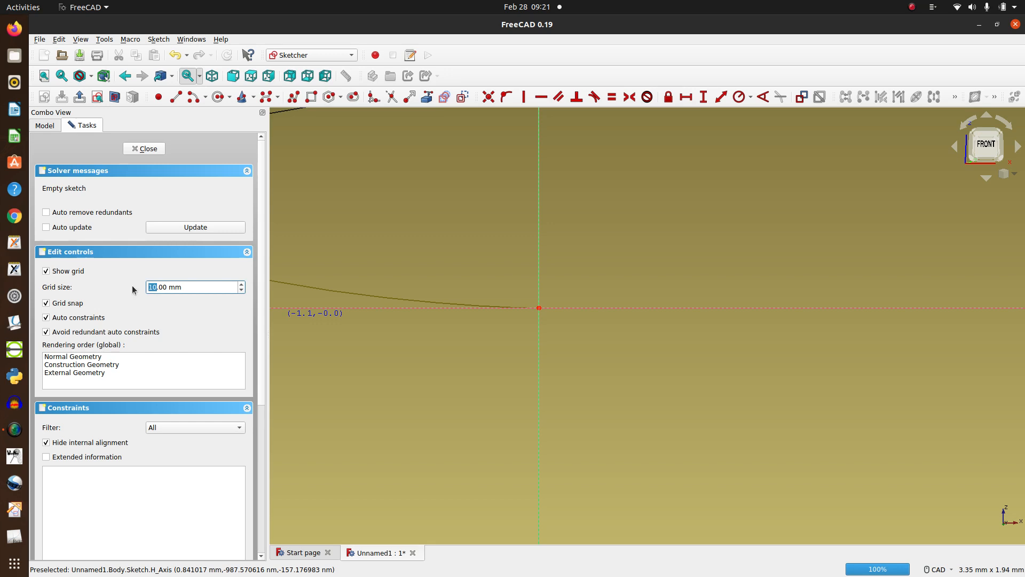
pyautogui.press('BackSpace')
pyautogui.write('25')
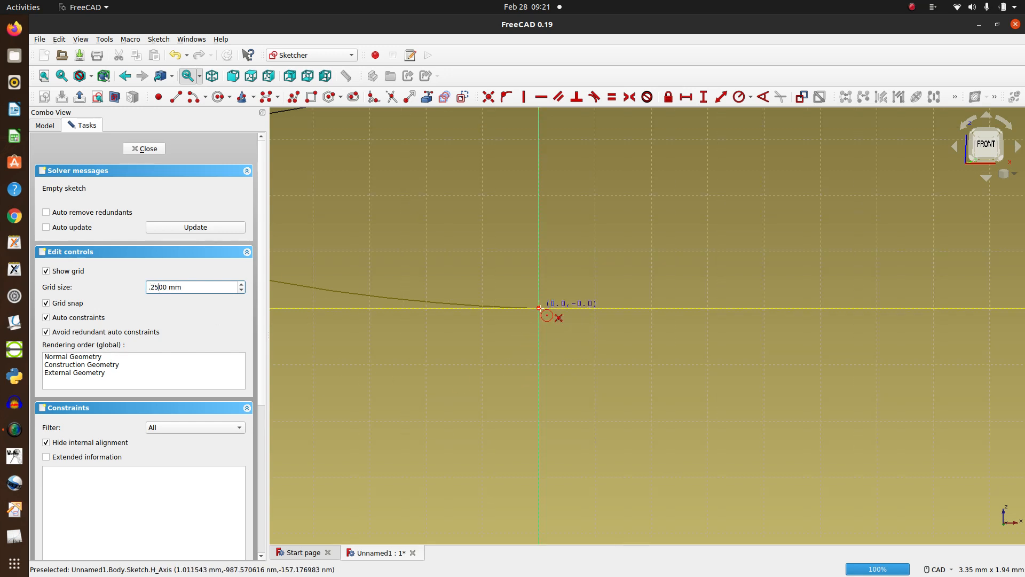
# Draw a circle centred on the origin with a radius of one 0.25 mm grid cell and close the sketch.
pyautogui.click(539, 308)
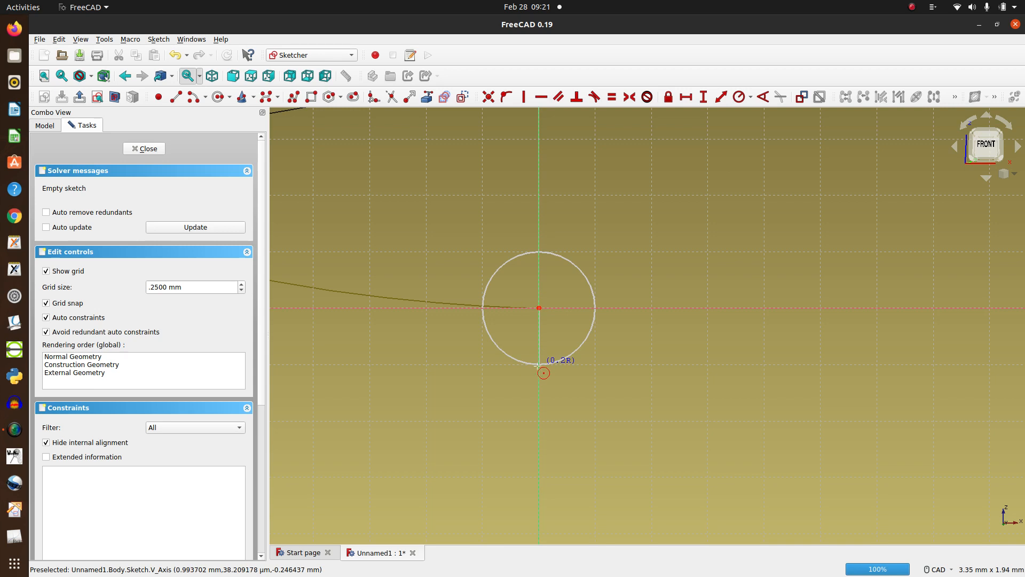
pyautogui.click(539, 364)
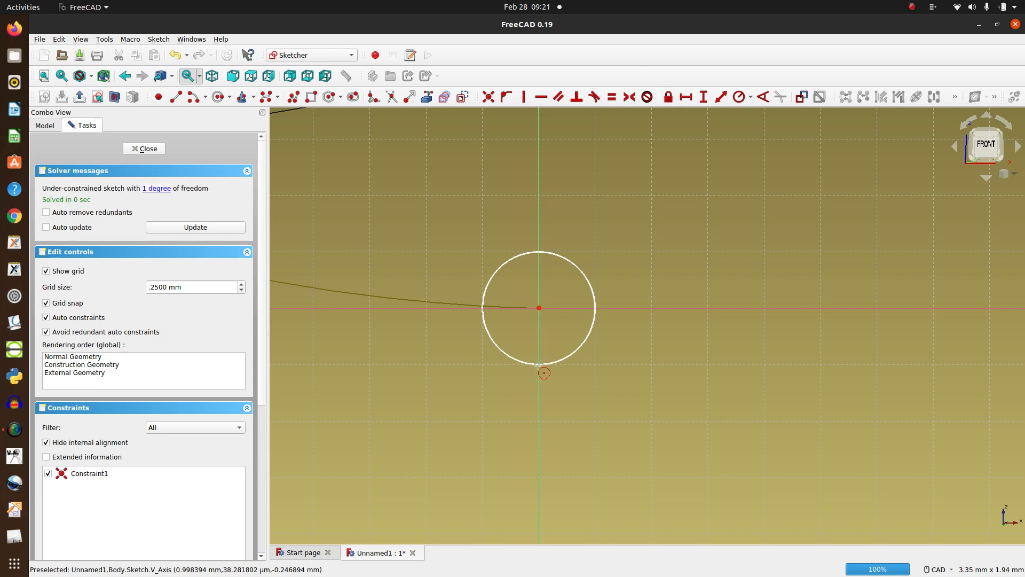
pyautogui.click(156, 149)
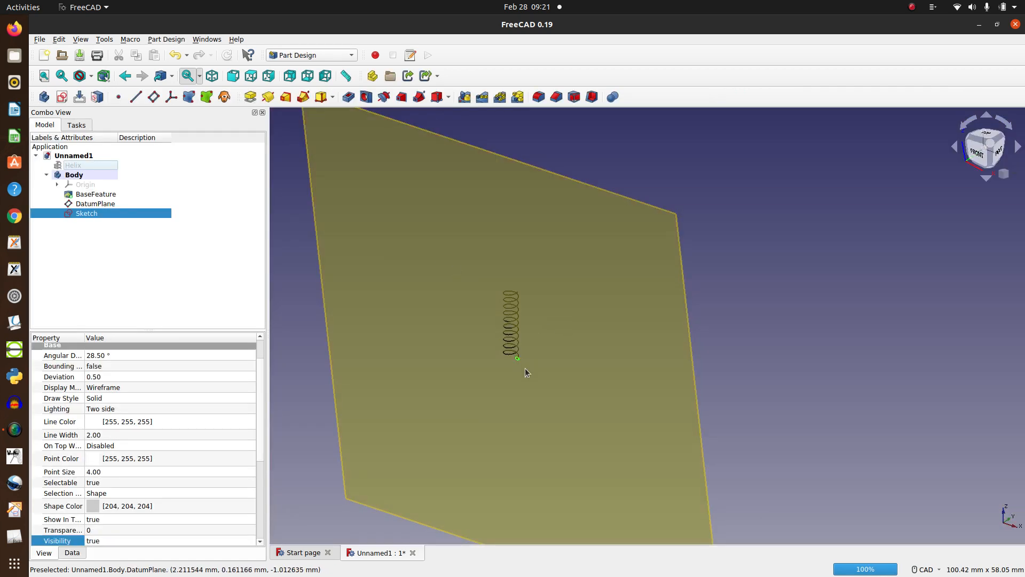
# Hide the datum plane by setting its visibility to false.
pyautogui.scroll(2, 521, 361)
pyautogui.click(90, 203)
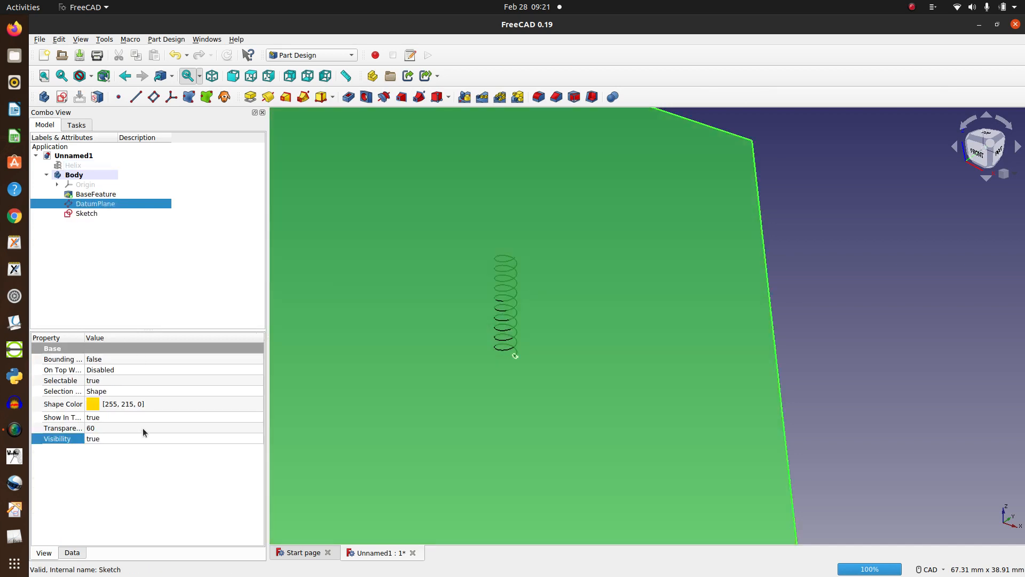
pyautogui.click(132, 439)
pyautogui.click(130, 428)
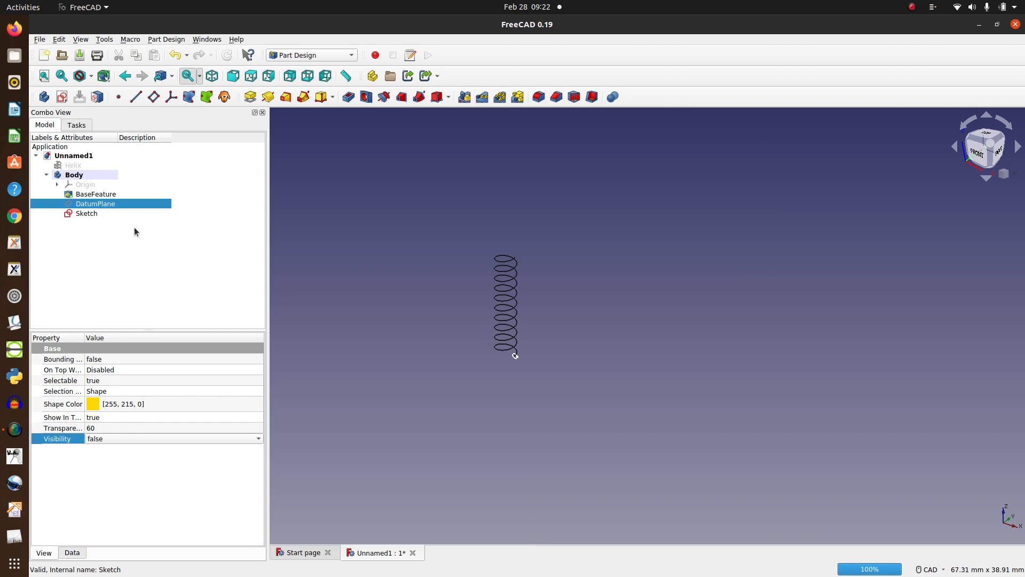
# Sweep the circle sketch along the base feature's helix edge as an additive pipe, closing the report view.
pyautogui.scroll(3, 492, 351)
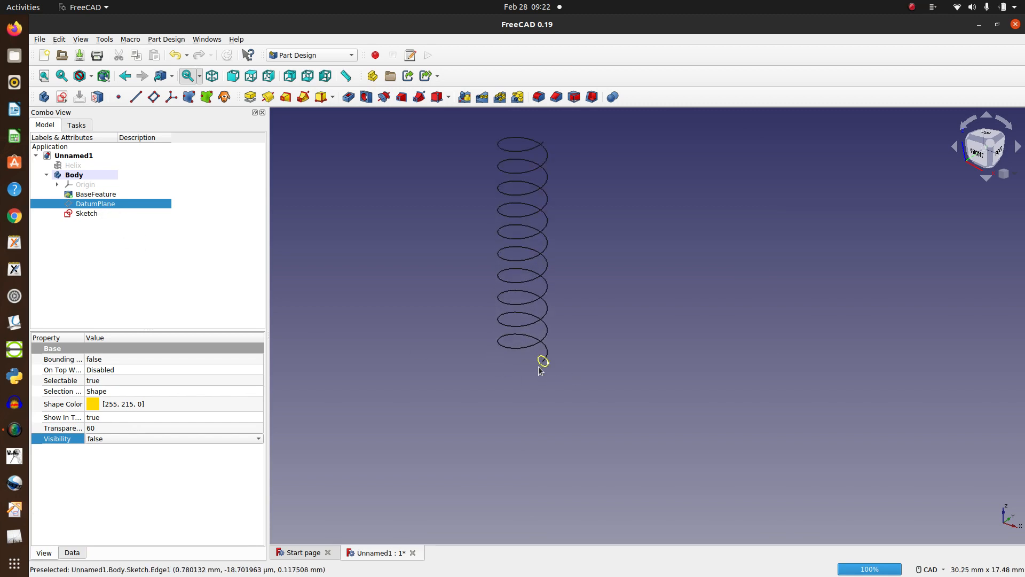
pyautogui.click(73, 174)
pyautogui.click(415, 298)
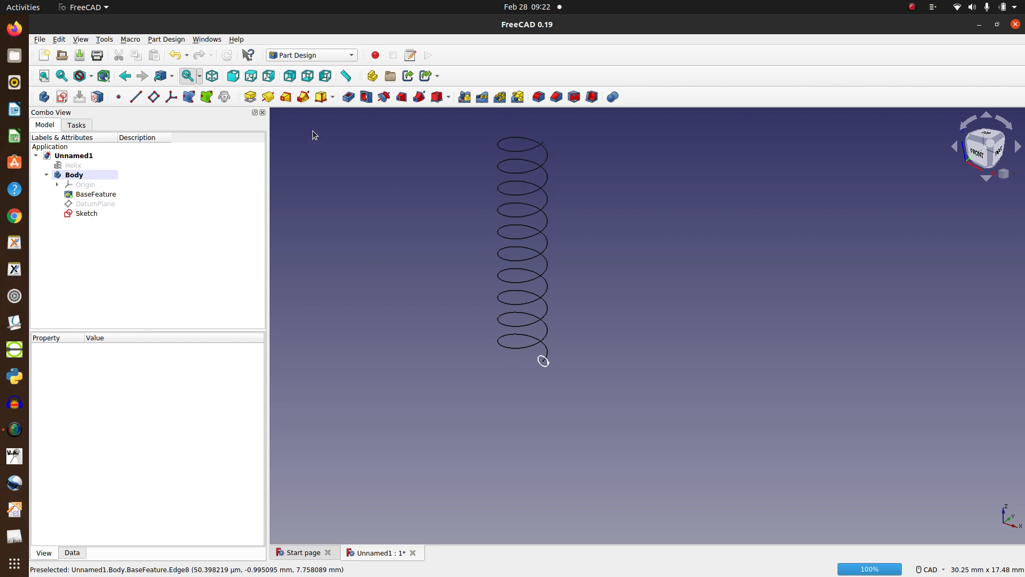
pyautogui.click(304, 96)
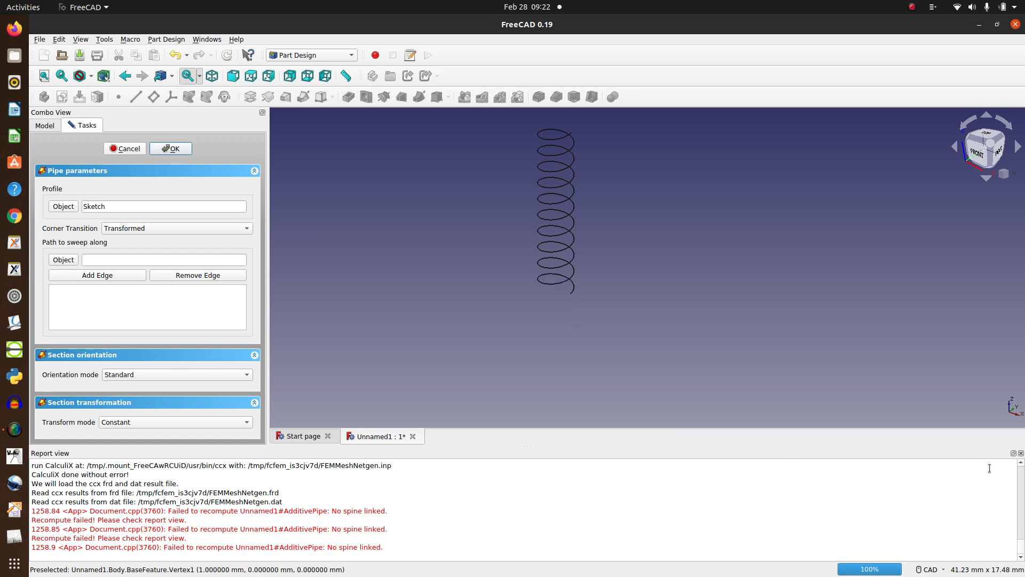
pyautogui.click(1021, 453)
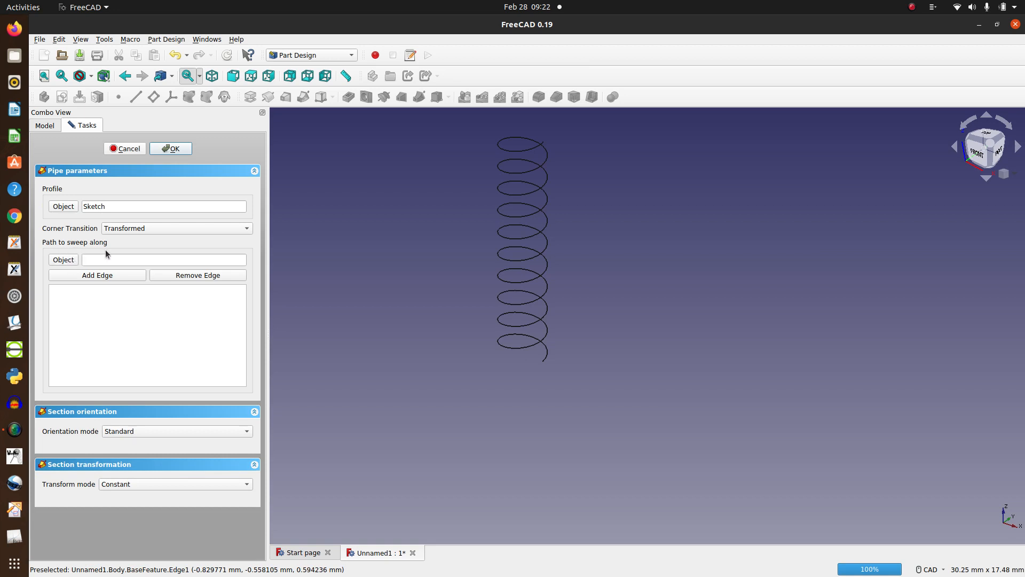
pyautogui.click(74, 259)
pyautogui.click(547, 354)
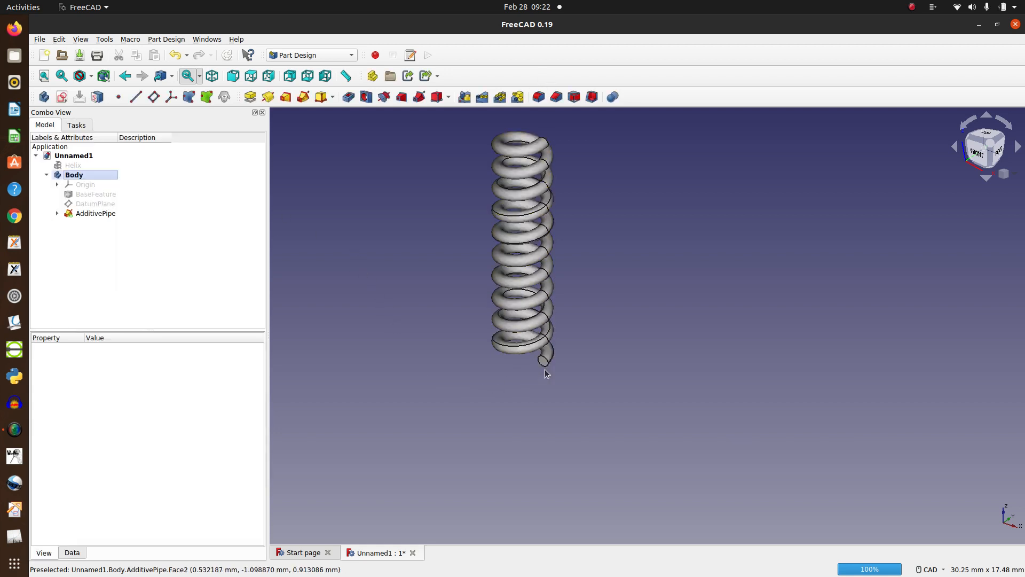
# Create a new sketch on the XY base plane at the spring's lower end.
pyautogui.scroll(5, 542, 350)
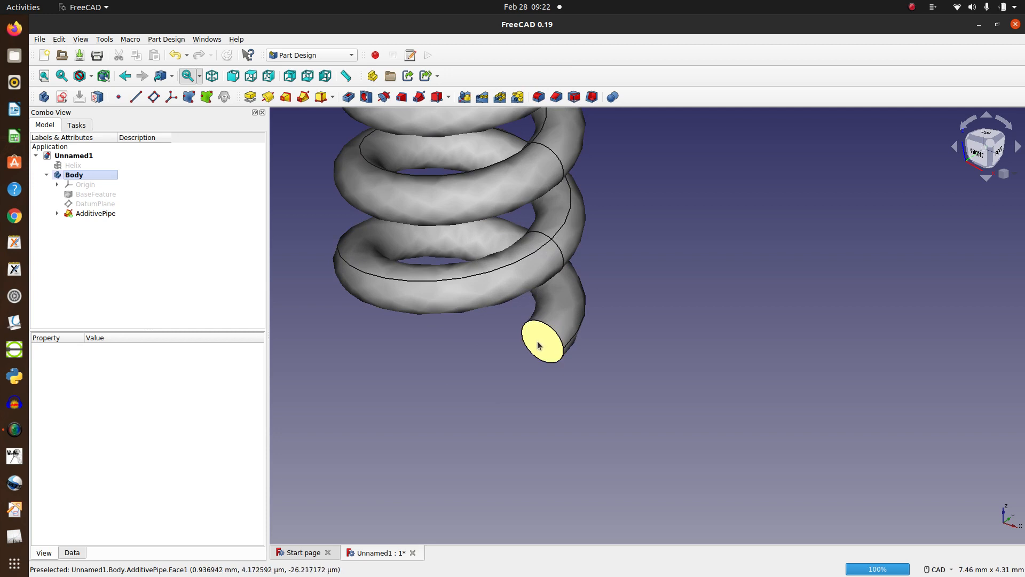
pyautogui.scroll(-4, 541, 359)
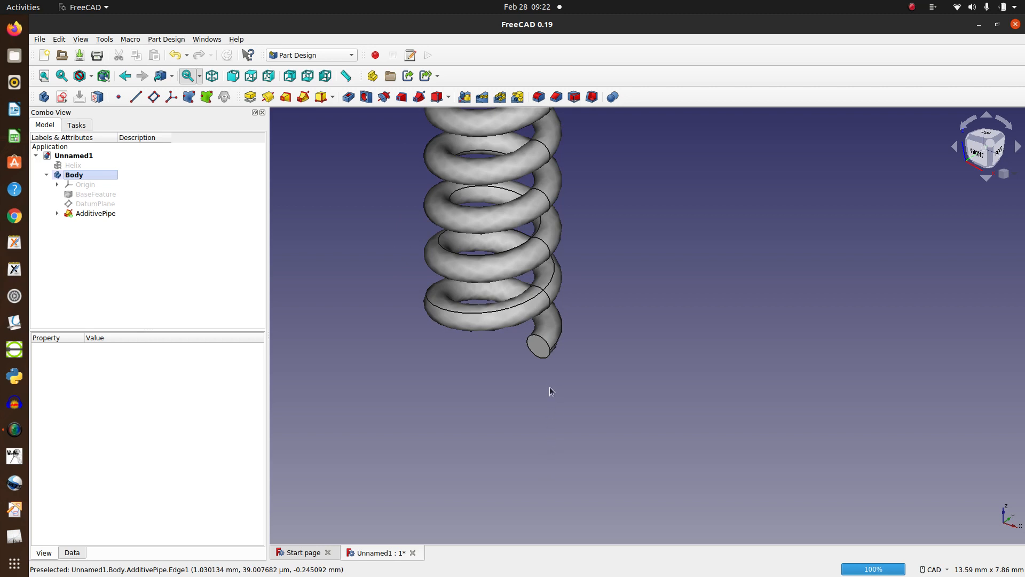
pyautogui.scroll(3, 555, 380)
pyautogui.scroll(-5, 540, 387)
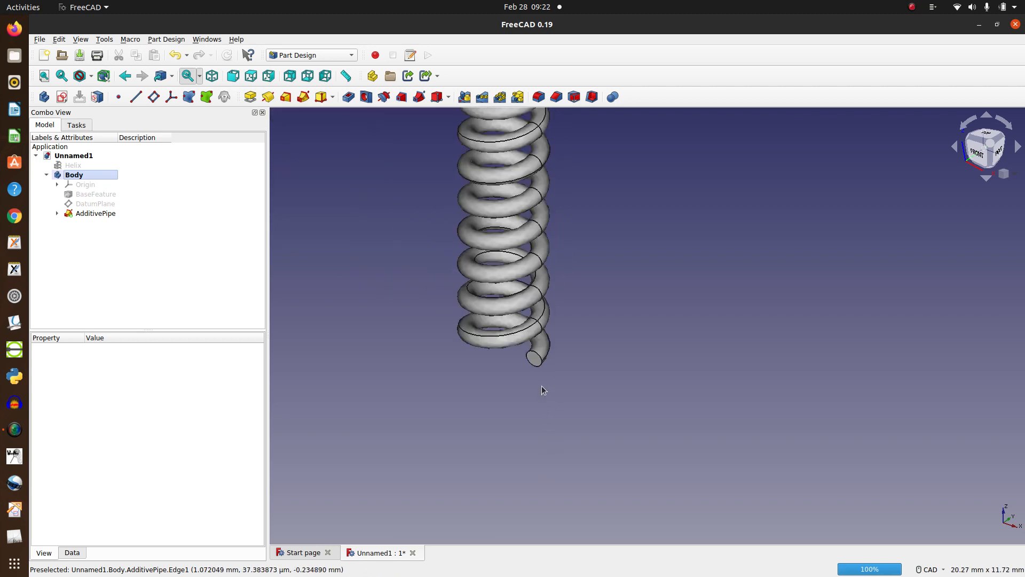
pyautogui.scroll(-5, 541, 385)
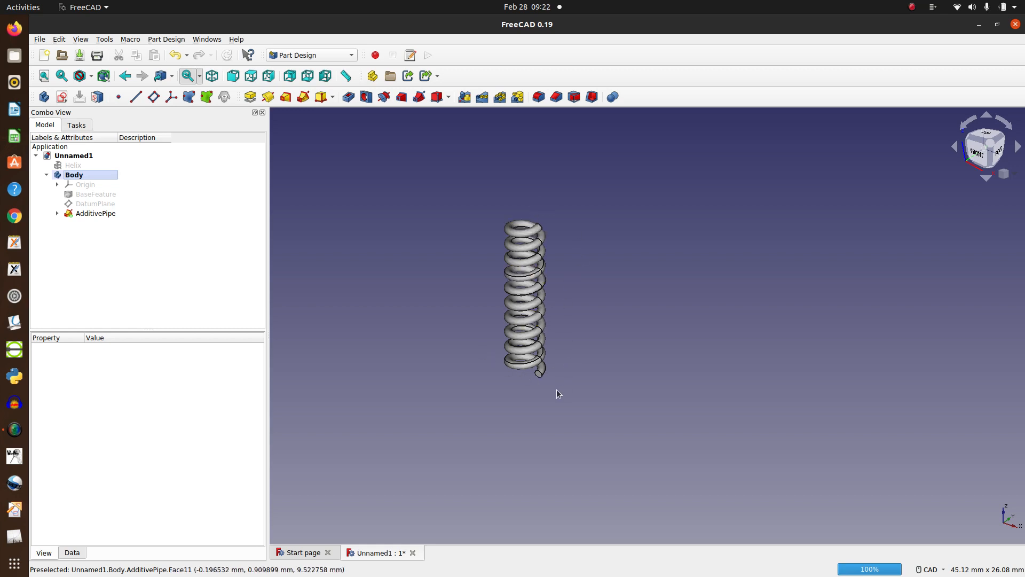
pyautogui.scroll(5, 552, 389)
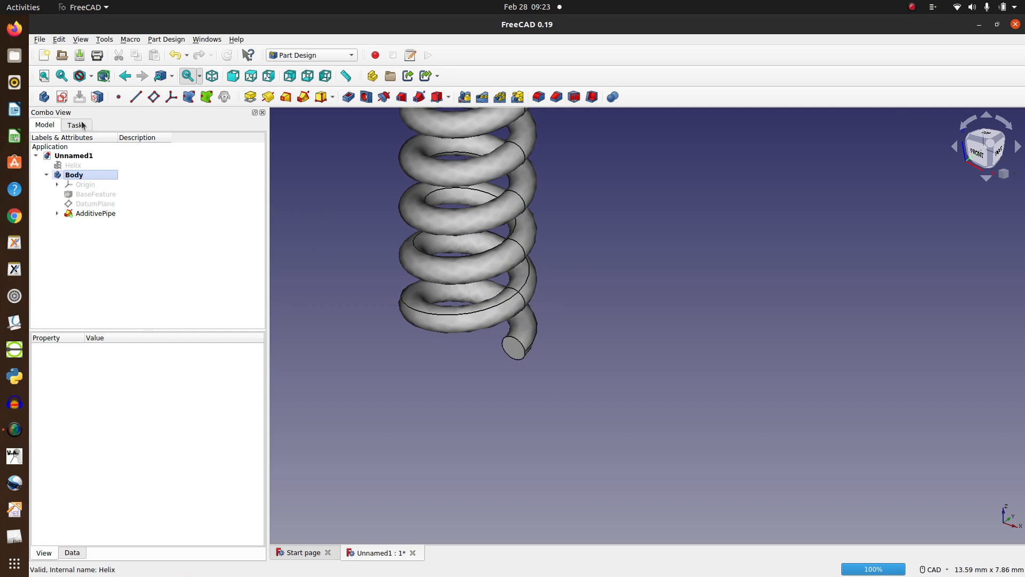
pyautogui.click(62, 97)
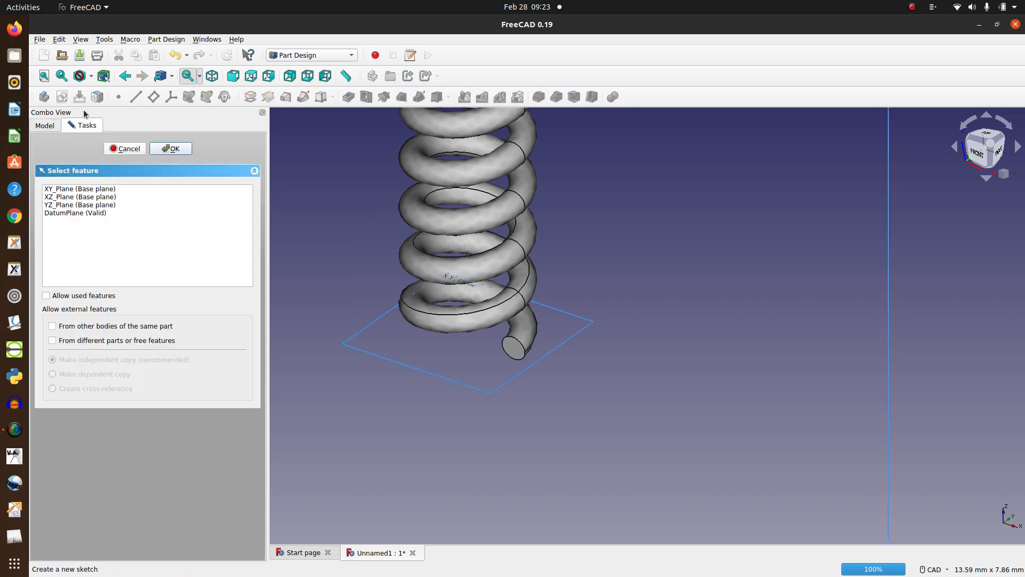
pyautogui.click(380, 357)
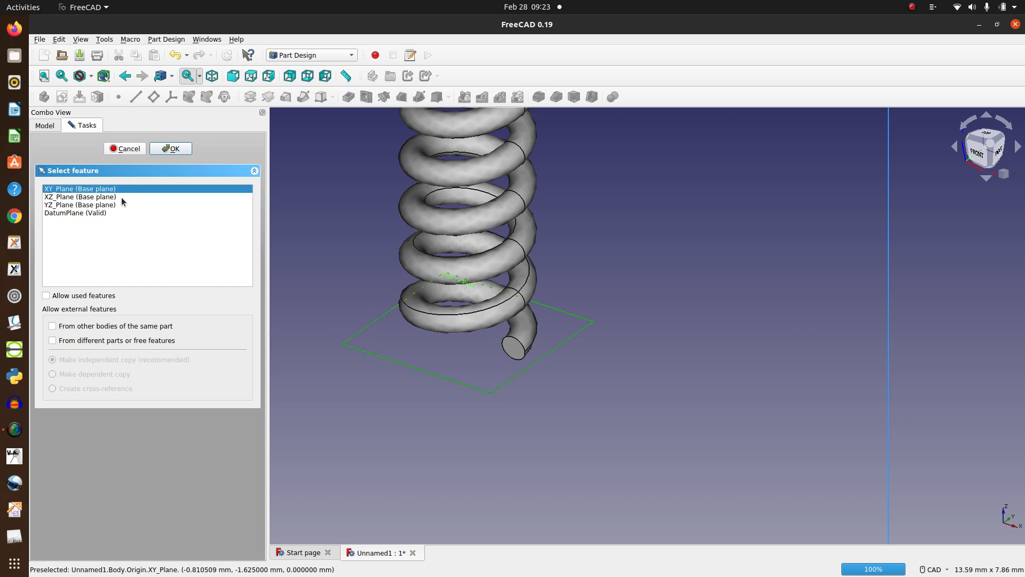
pyautogui.click(172, 148)
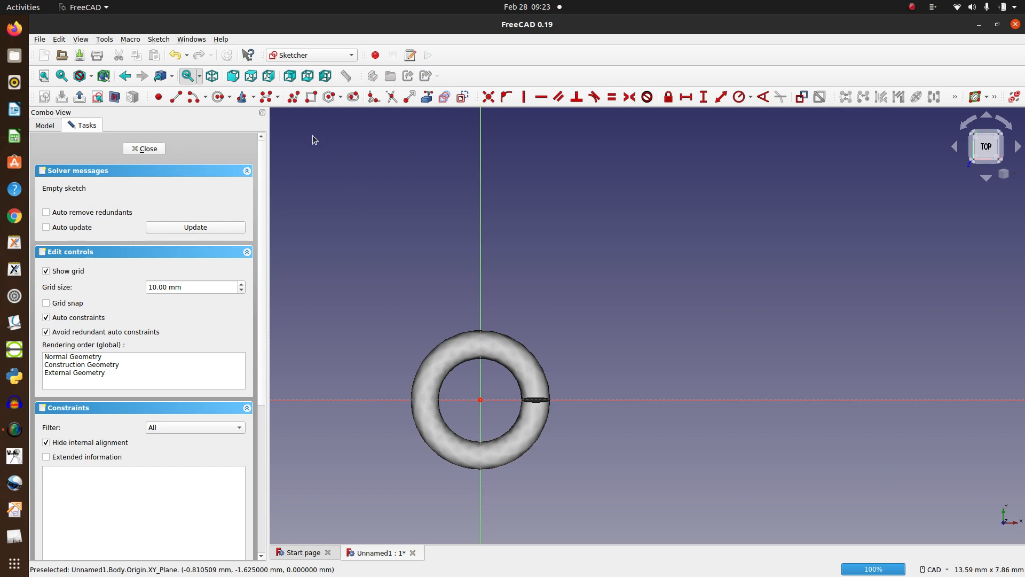
# Sketch a small rectangle around the spring wire's end face, spanning the horizontal axis, and close the sketch.
pyautogui.click(311, 97)
pyautogui.scroll(5, 491, 352)
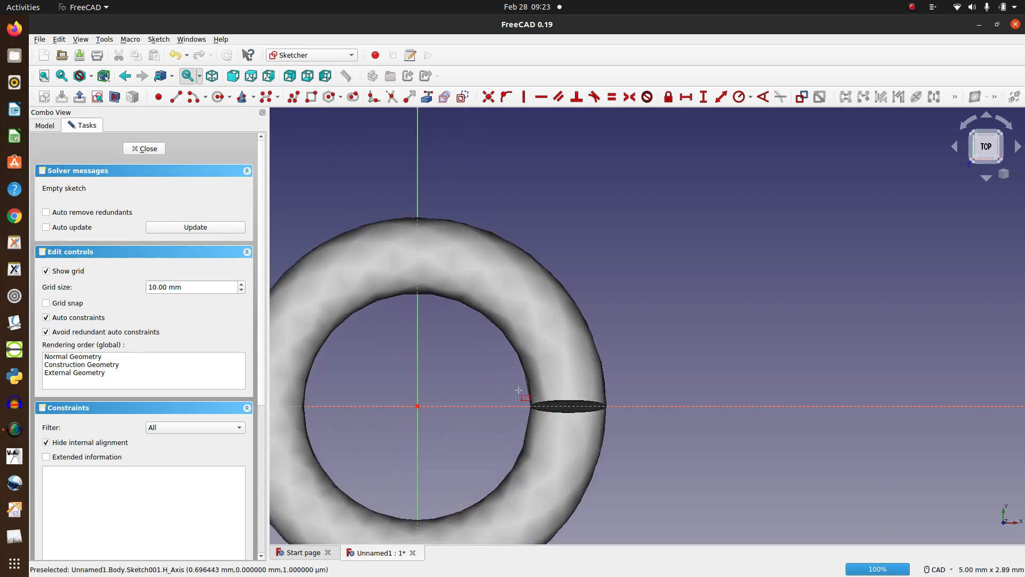
pyautogui.click(518, 388)
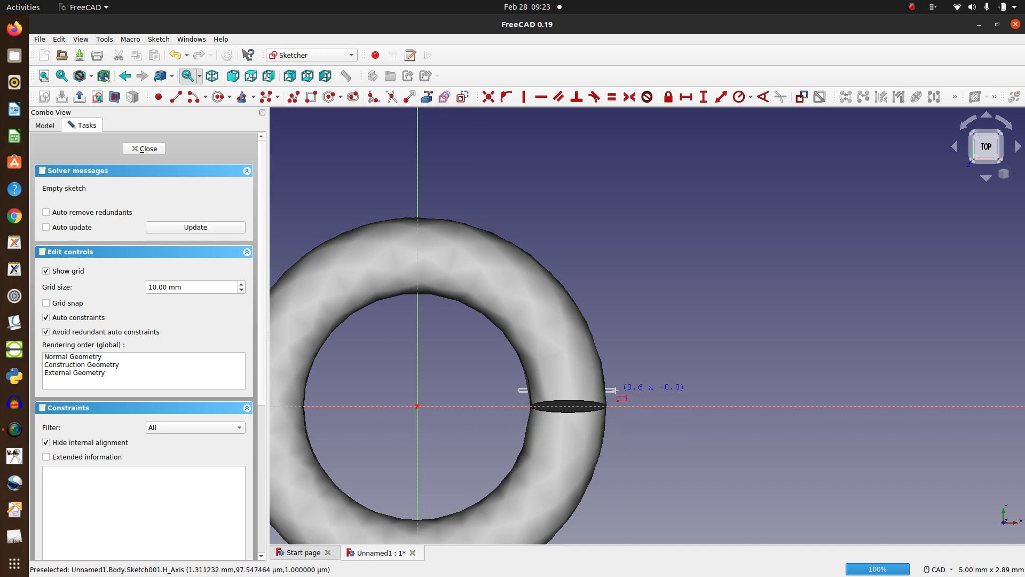
pyautogui.click(620, 435)
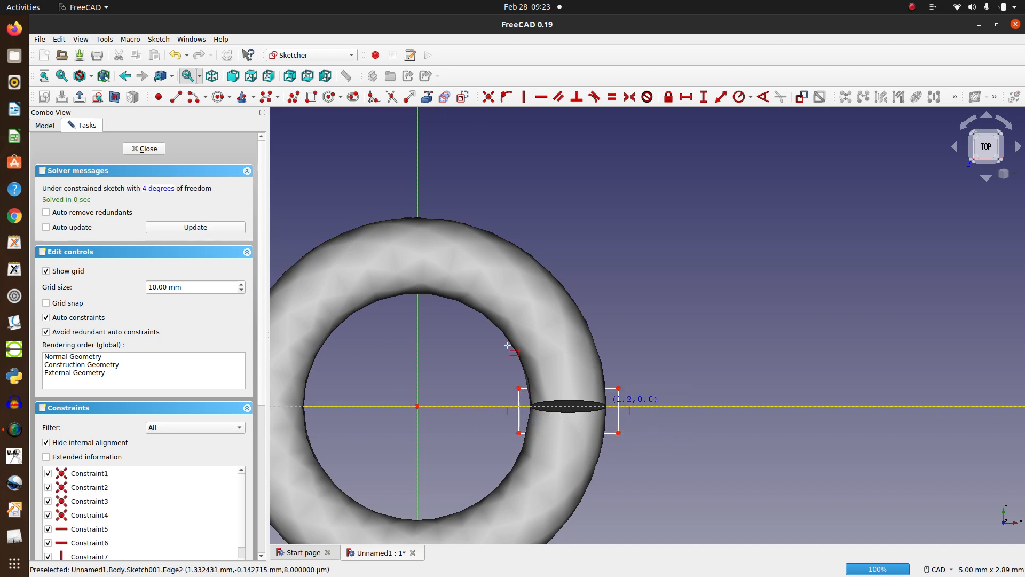
pyautogui.click(154, 149)
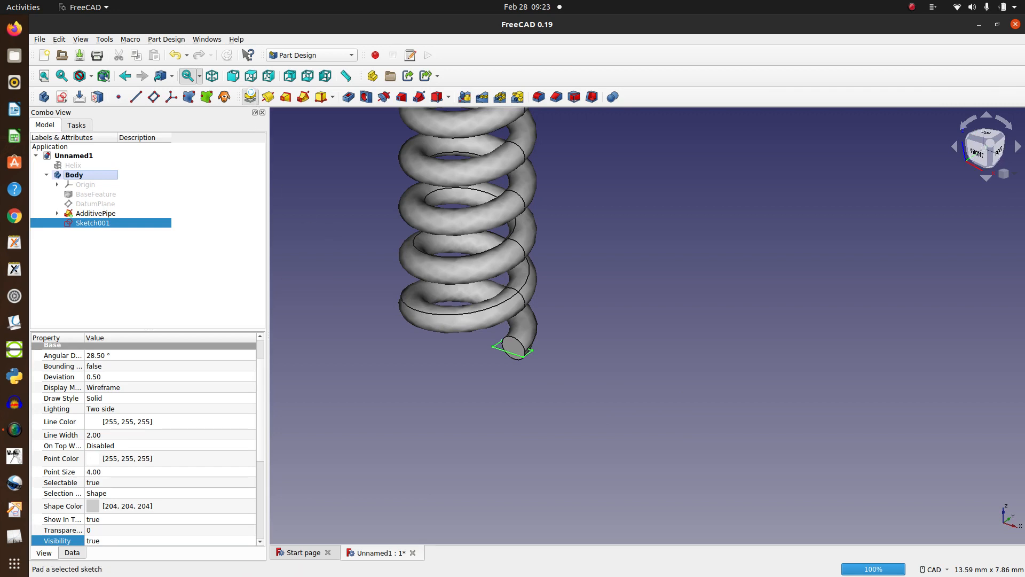
# Pad the rectangle sketch at the spring's lower end by 0.5 mm in the reversed direction.
pyautogui.click(251, 94)
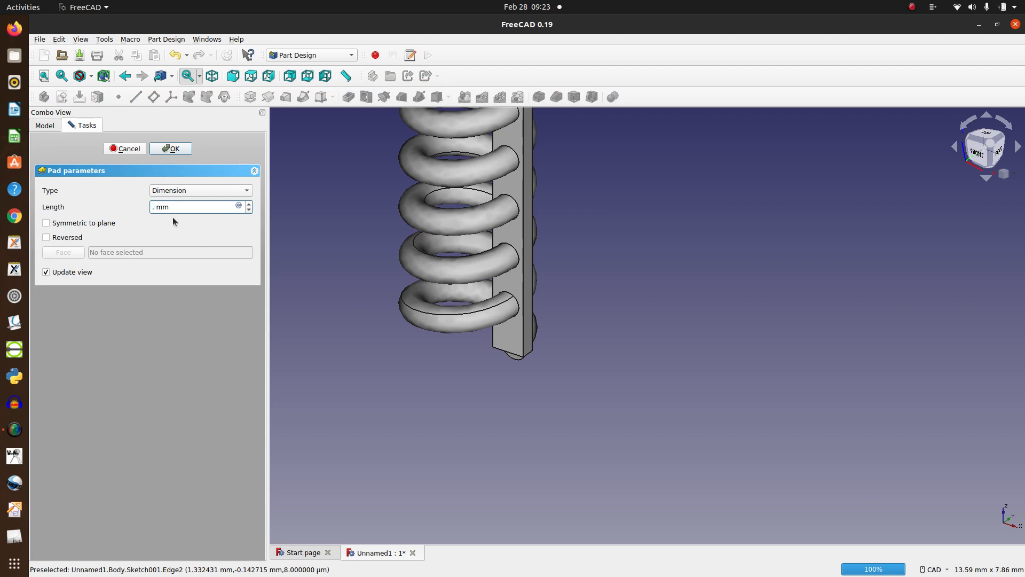
pyautogui.write('2')
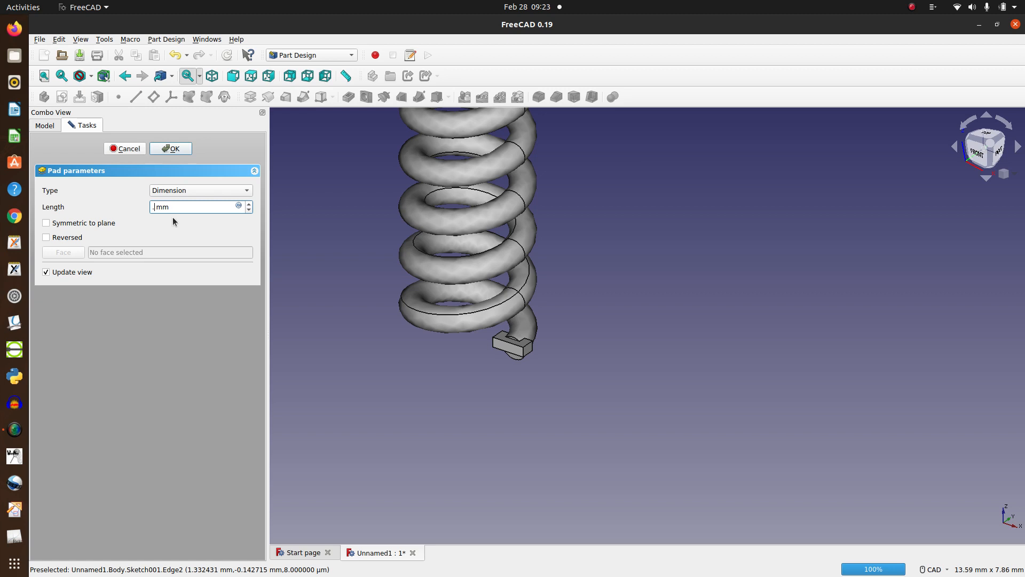
pyautogui.write('5')
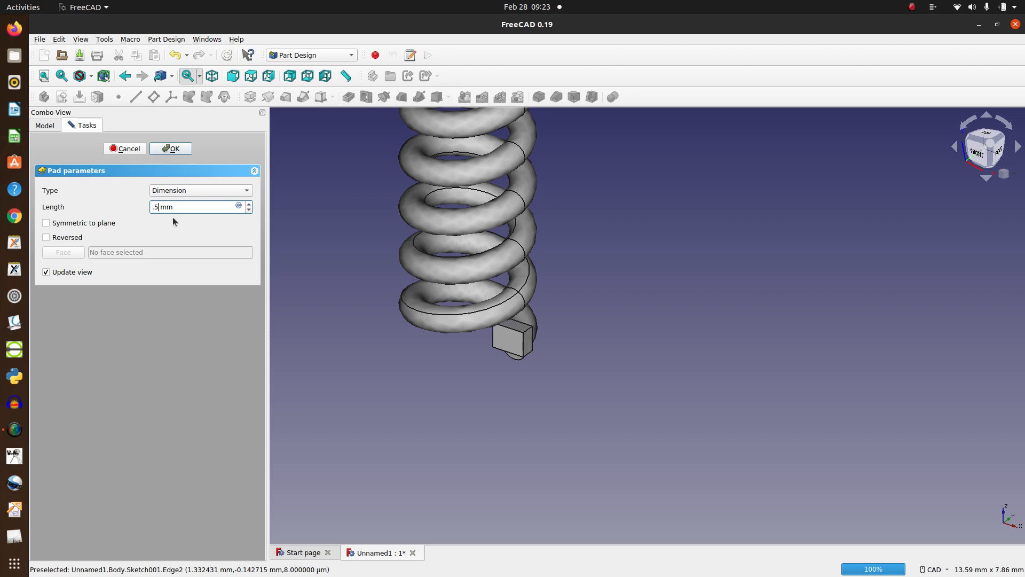
pyautogui.click(62, 239)
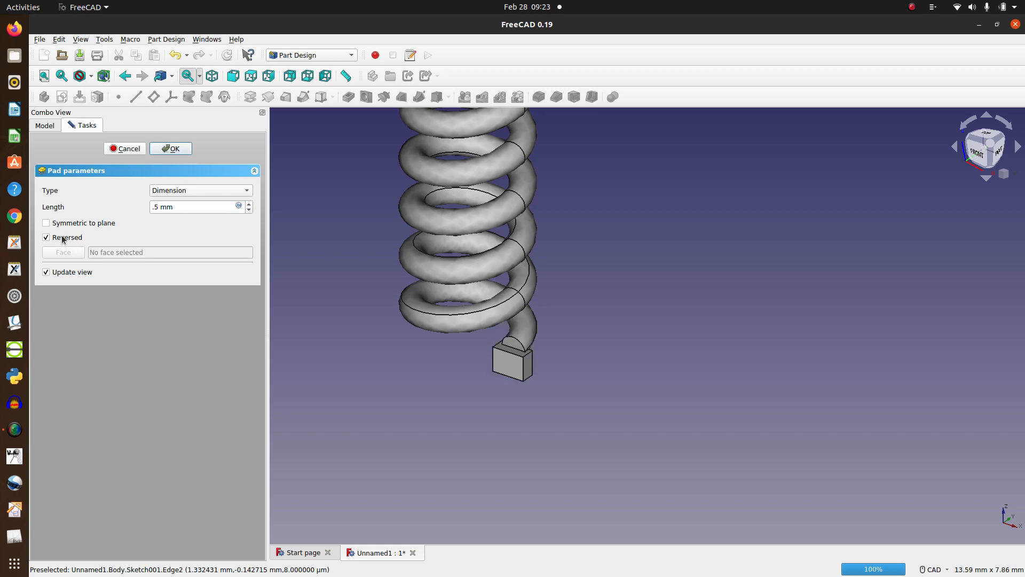
pyautogui.click(182, 149)
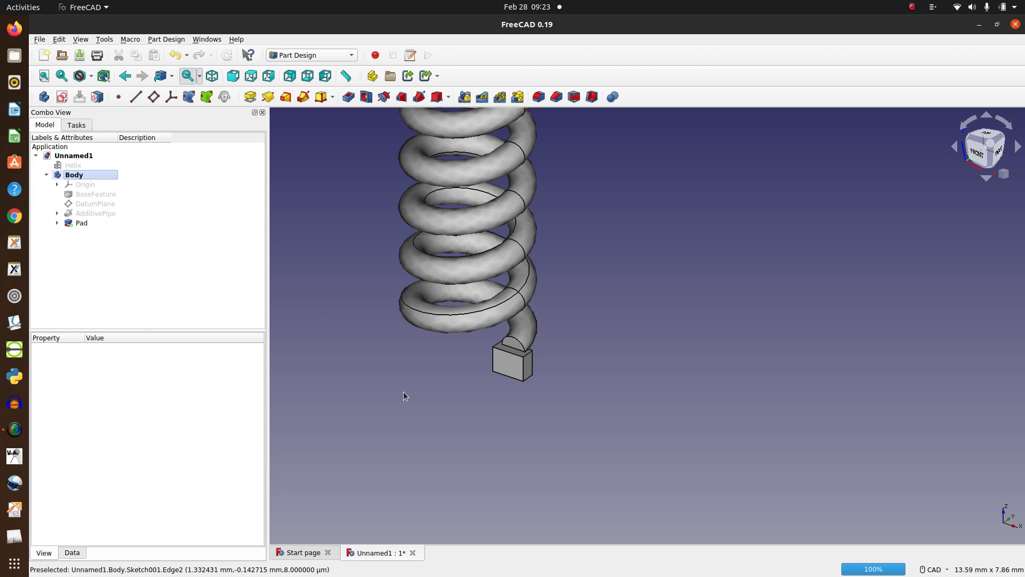
# Switch to the FEM workbench and create an analysis container for the spring.
pyautogui.scroll(5, 478, 432)
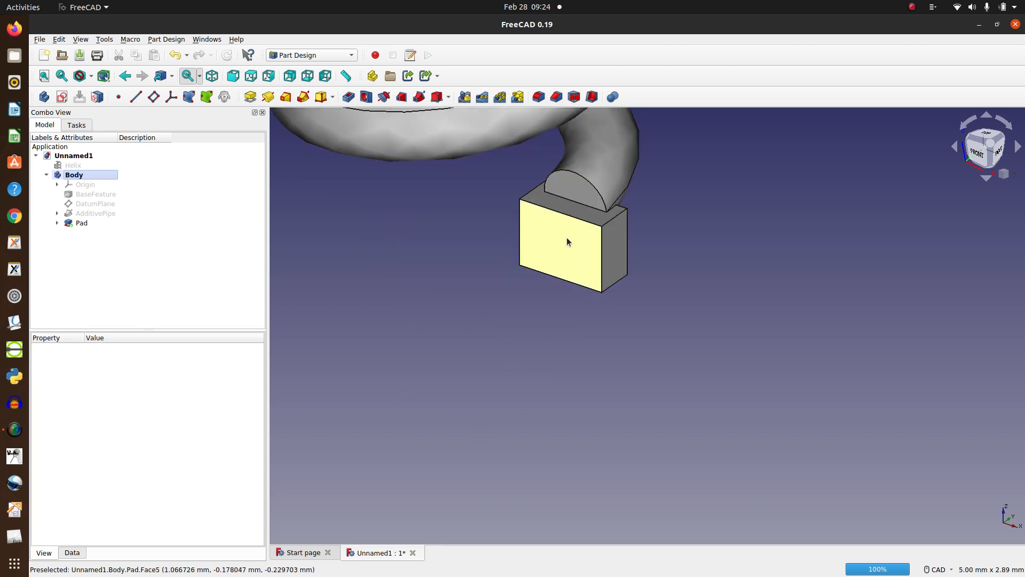
pyautogui.scroll(-5, 469, 442)
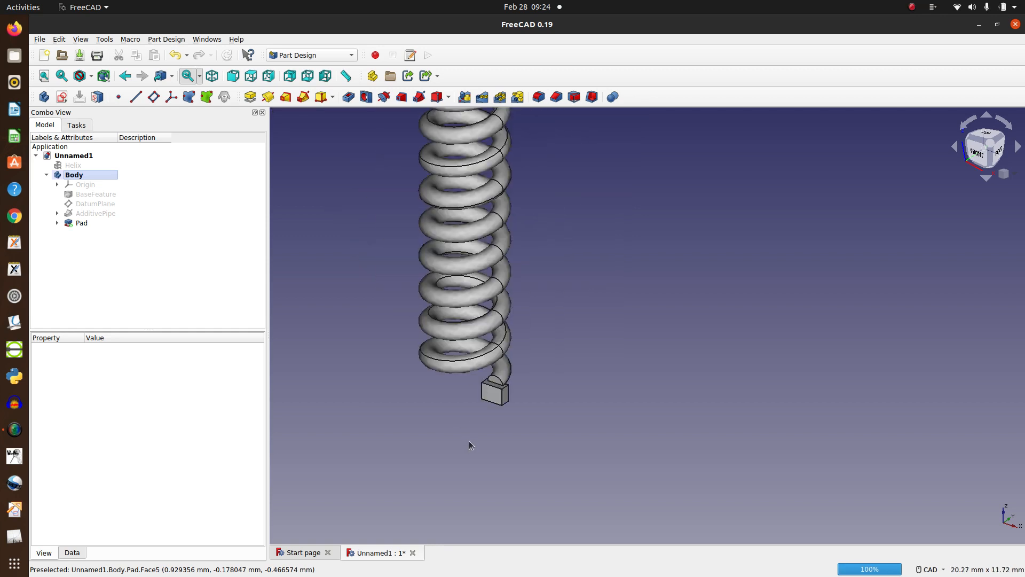
pyautogui.scroll(-3, 469, 439)
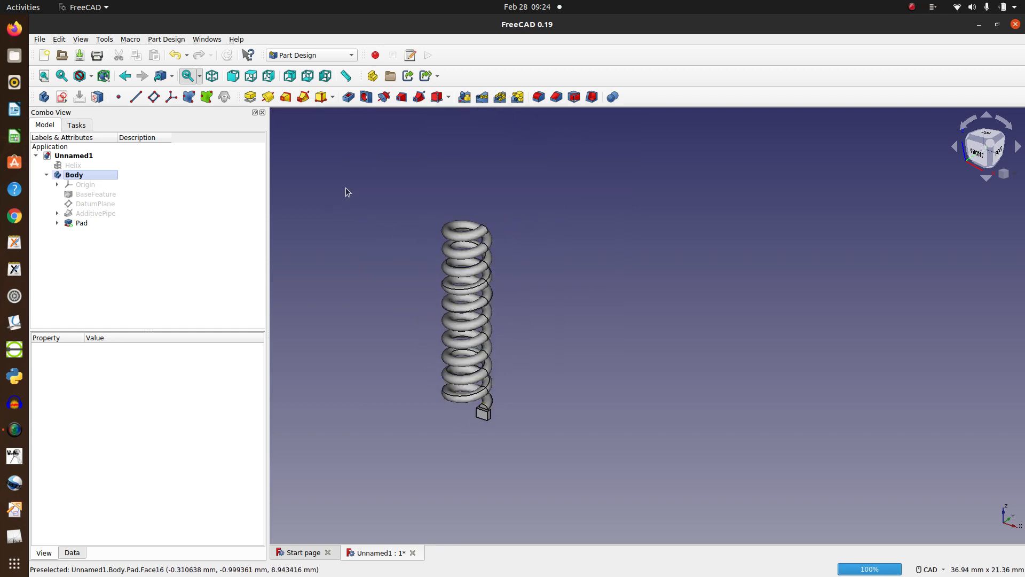
pyautogui.click(350, 55)
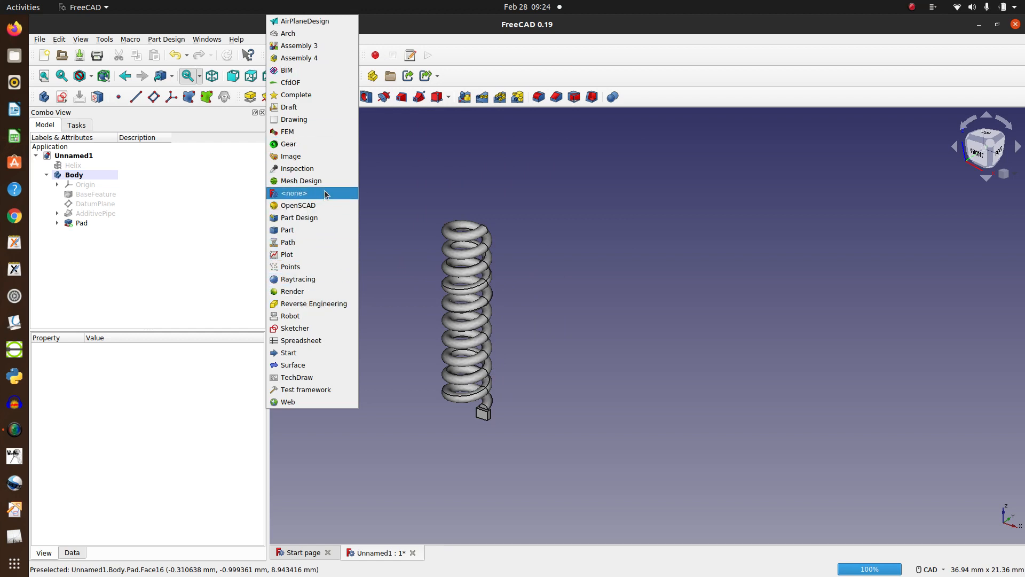
pyautogui.click(317, 134)
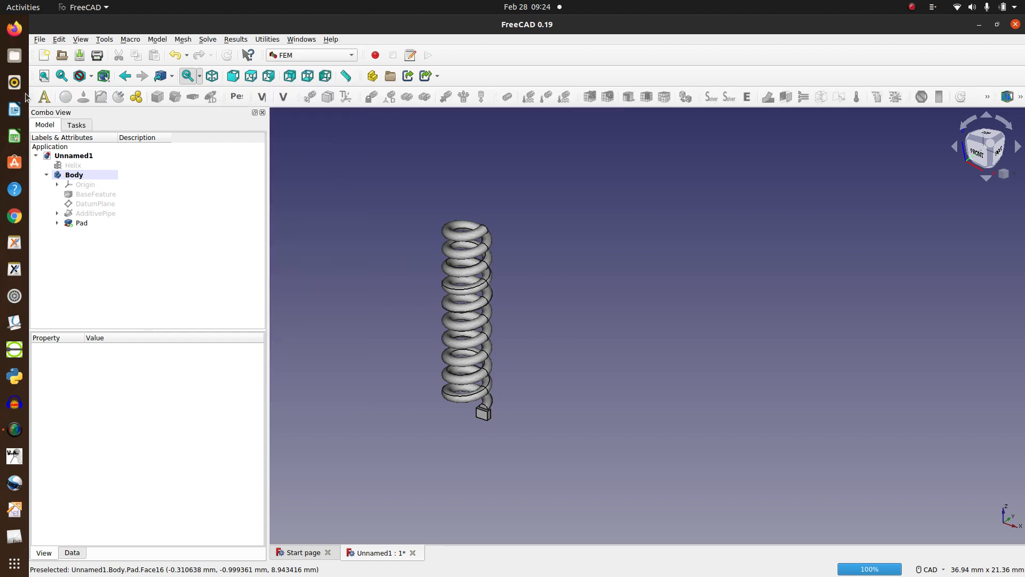
pyautogui.click(45, 98)
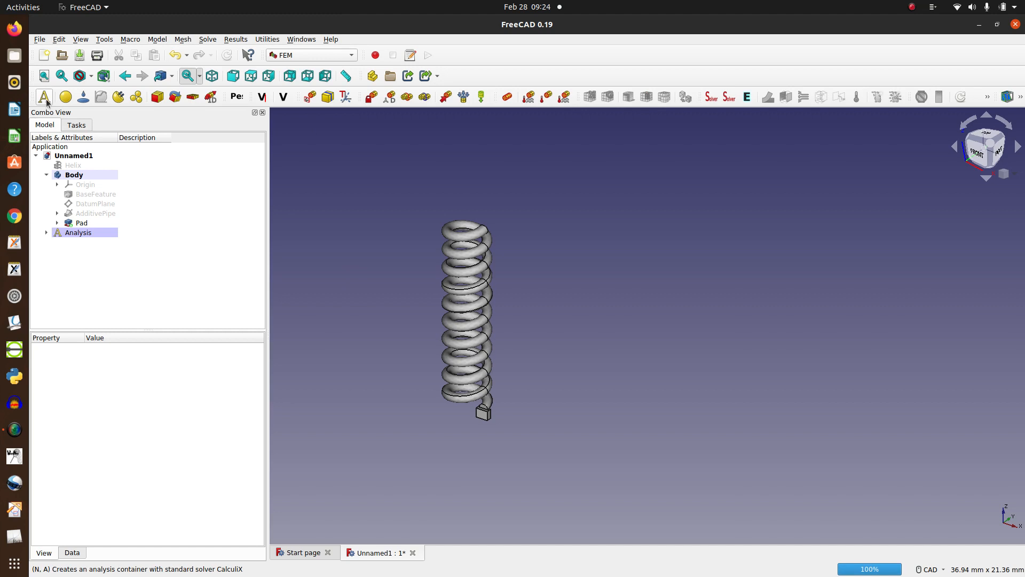
# Add a solid FEM material to the analysis using the CalculiX-Steel material card.
pyautogui.click(64, 98)
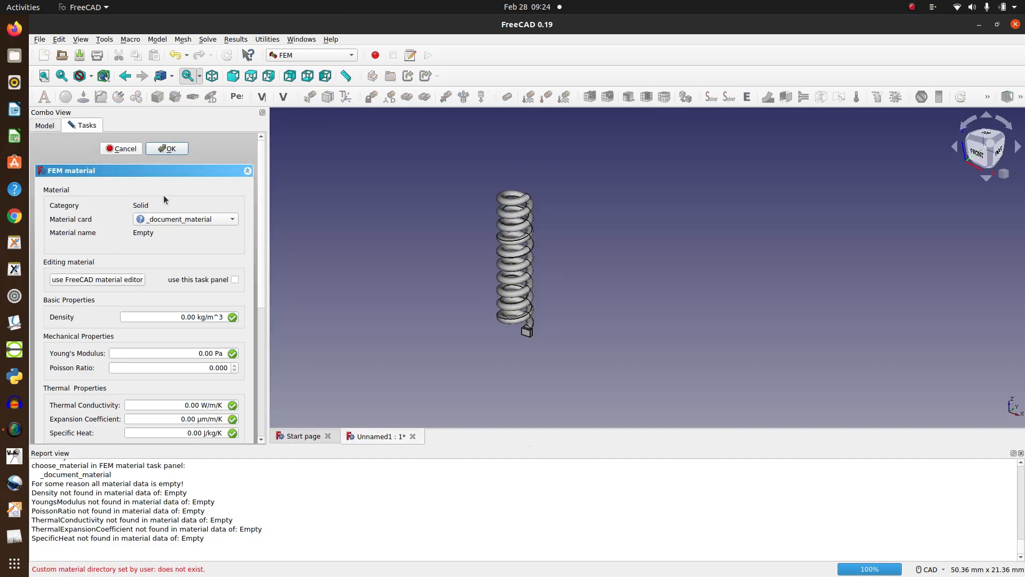
pyautogui.click(219, 219)
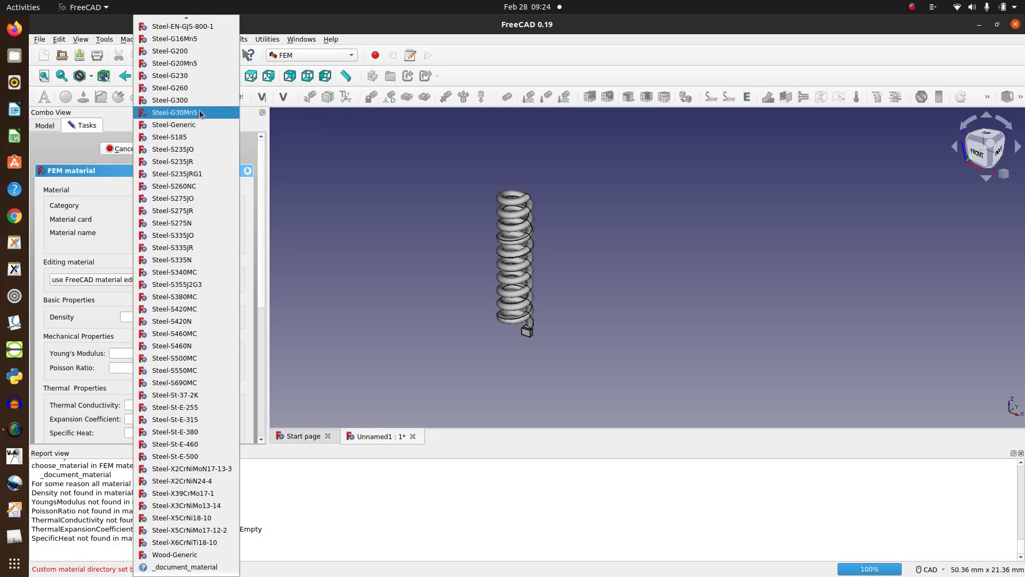
pyautogui.scroll(16, 203, 128)
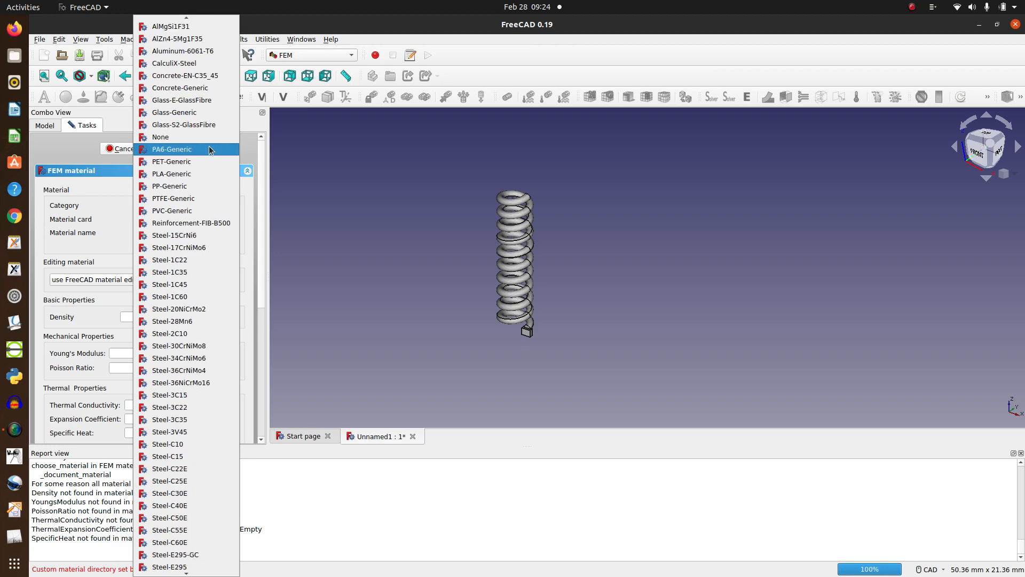
pyautogui.scroll(2, 209, 149)
pyautogui.click(191, 97)
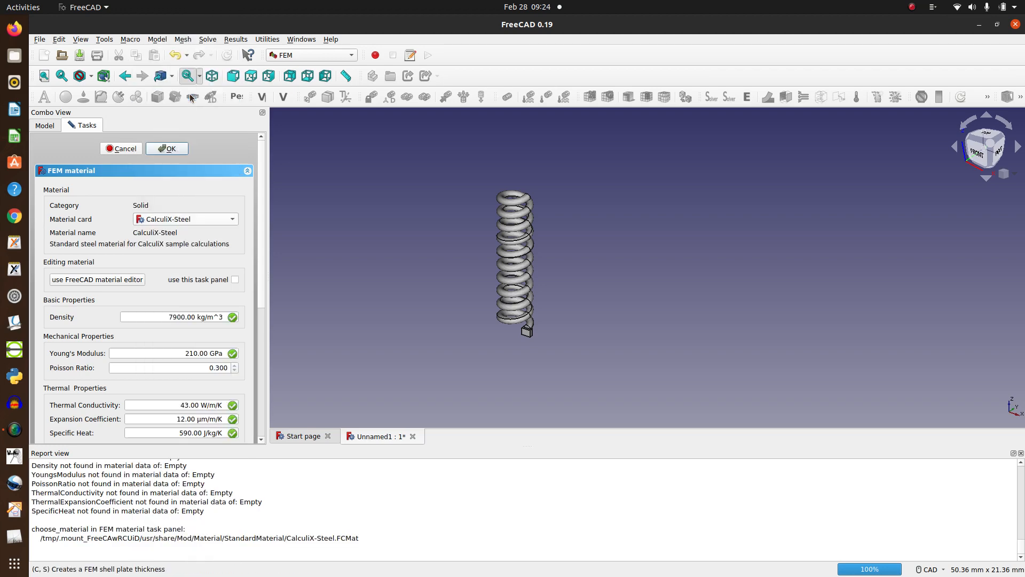
# Assign the steel material to the whole spring body using solid selection mode, and accept the material.
pyautogui.moveTo(259, 244); pyautogui.dragTo(253, 379)
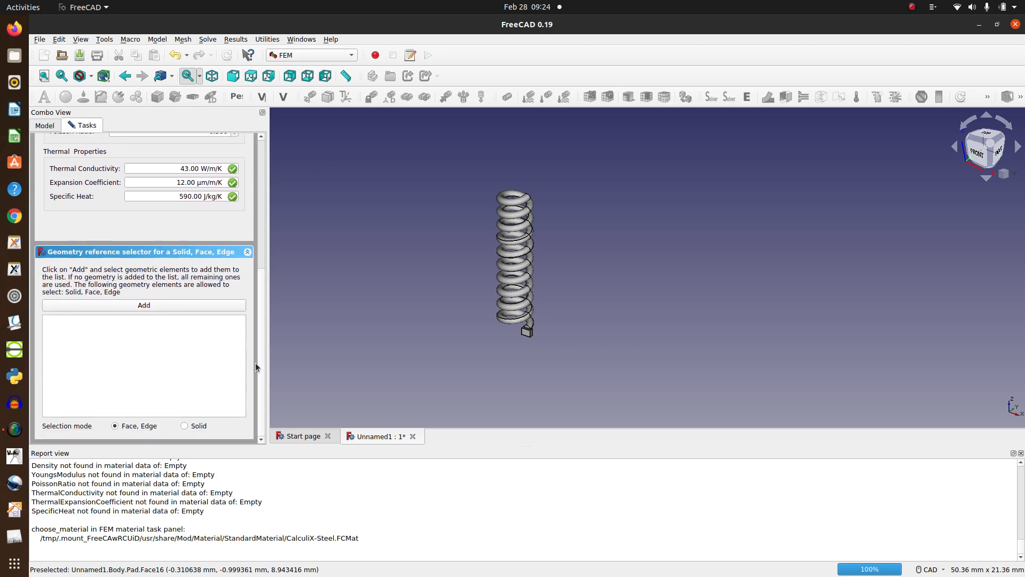
pyautogui.click(185, 426)
pyautogui.click(206, 306)
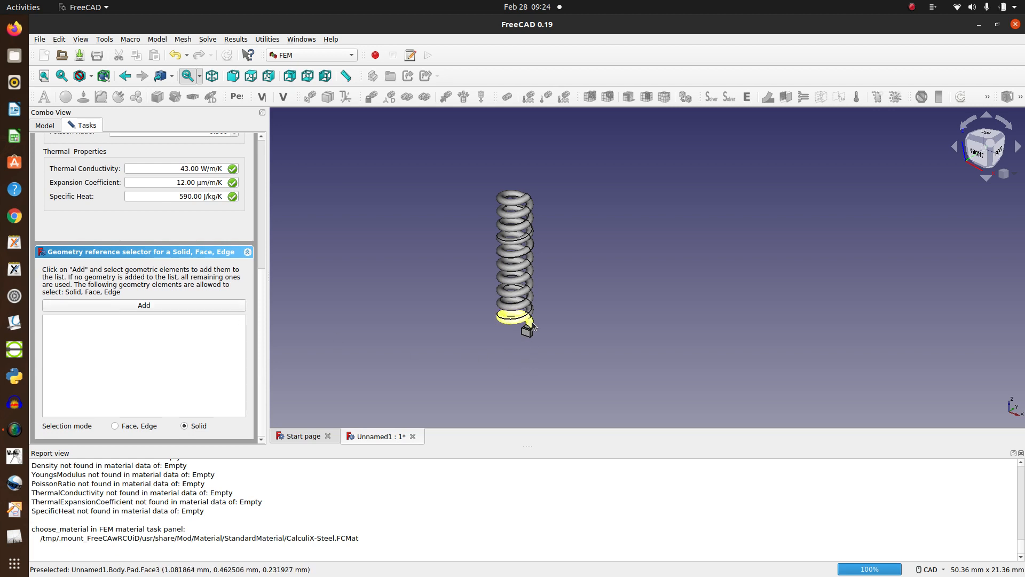
pyautogui.click(532, 323)
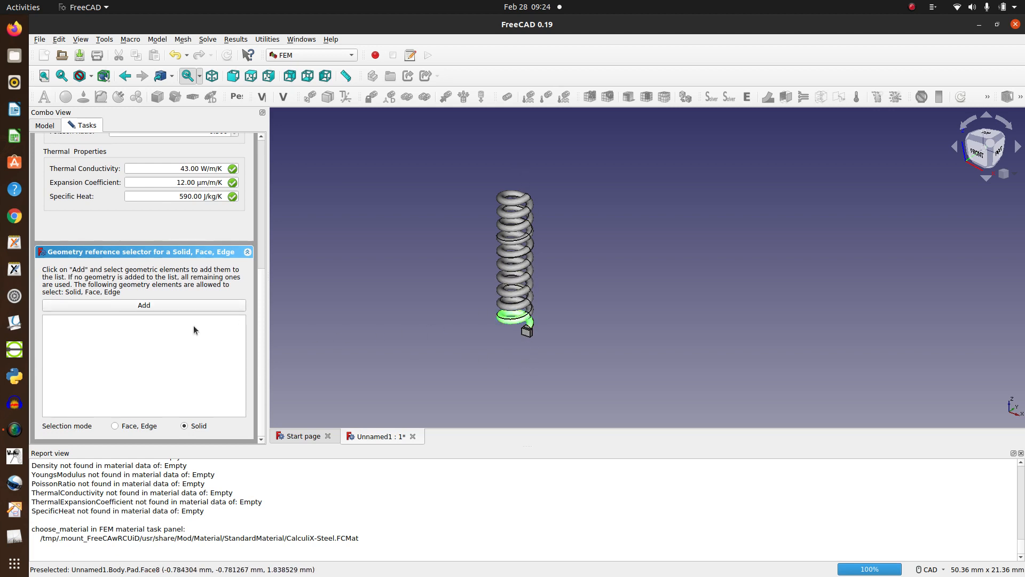
pyautogui.click(172, 305)
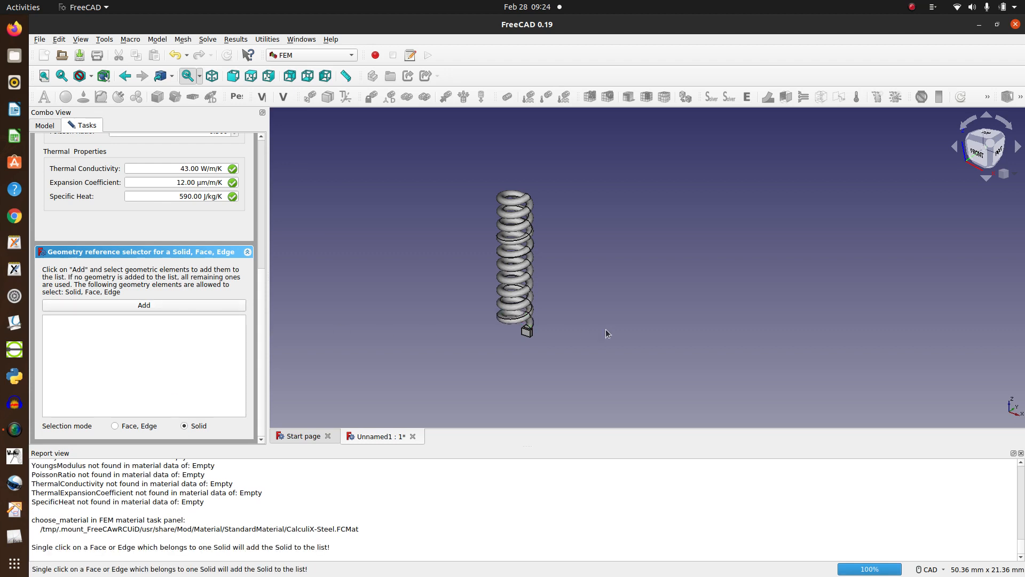
pyautogui.click(527, 321)
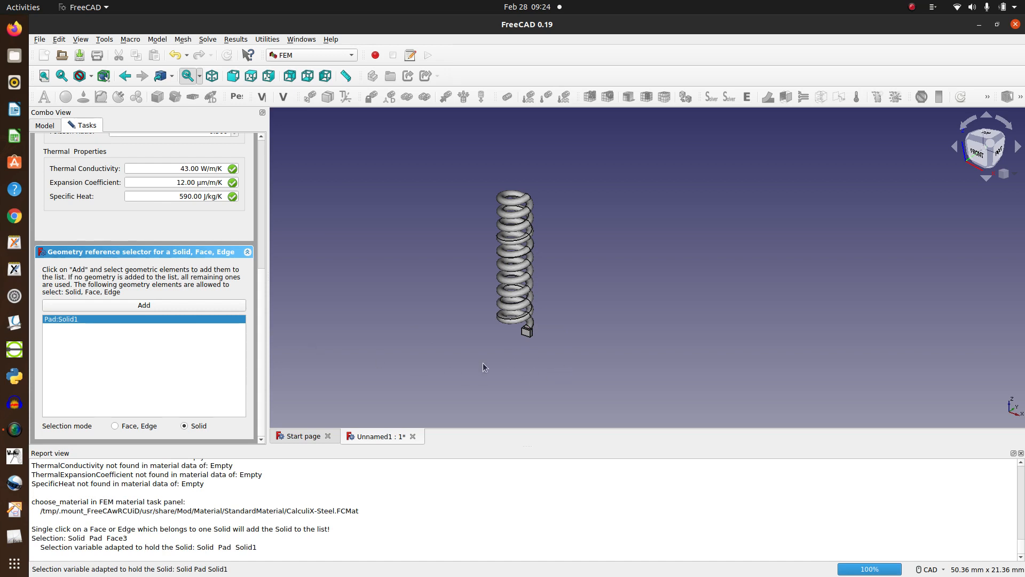
pyautogui.scroll(8, 207, 350)
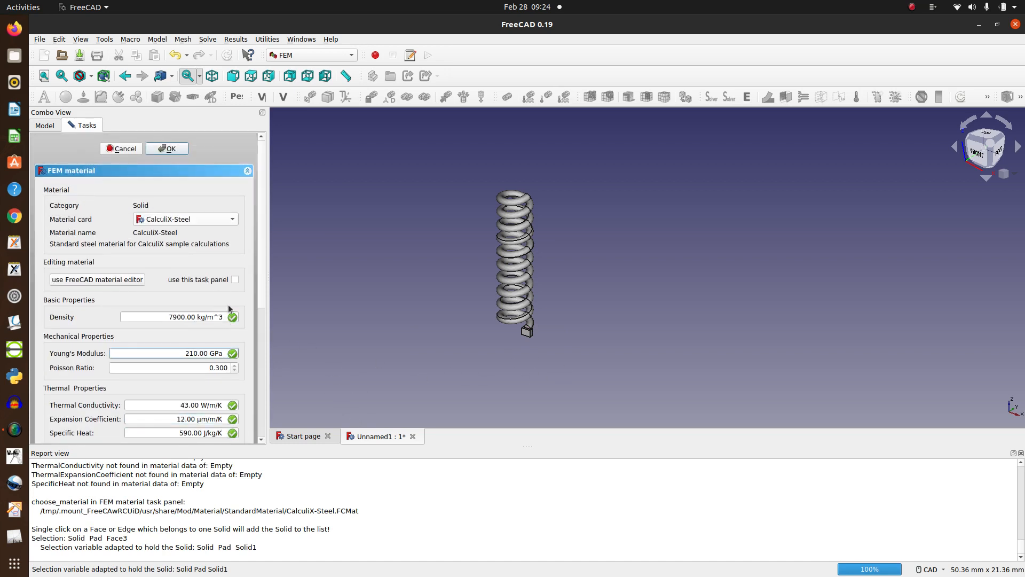
pyautogui.click(168, 149)
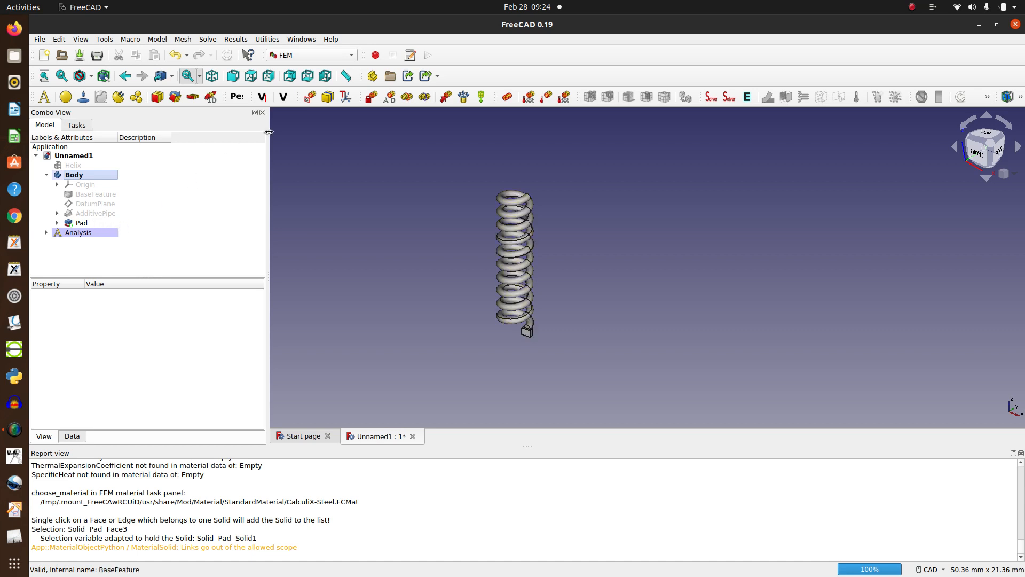
# Add a fixed constraint on the circular wire end face at the spring's upper end.
pyautogui.click(372, 97)
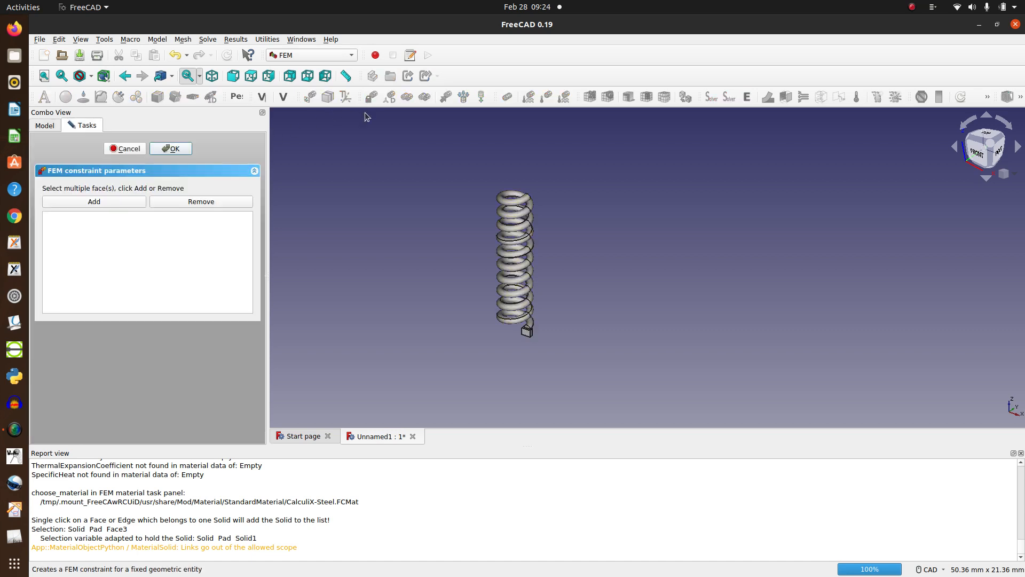
pyautogui.scroll(8, 499, 192)
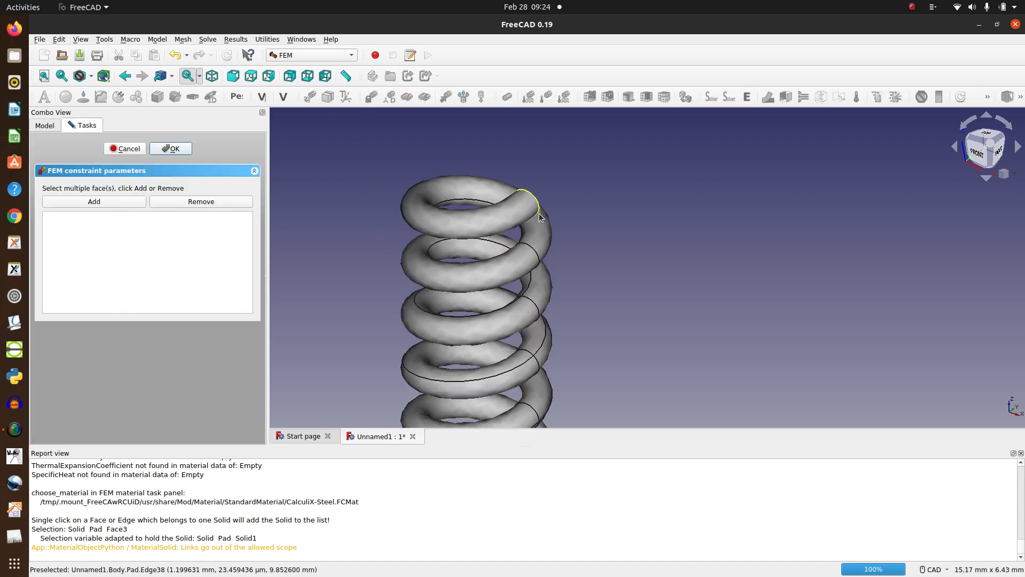
pyautogui.moveTo(682, 219); pyautogui.dragTo(431, 270, button='middle')
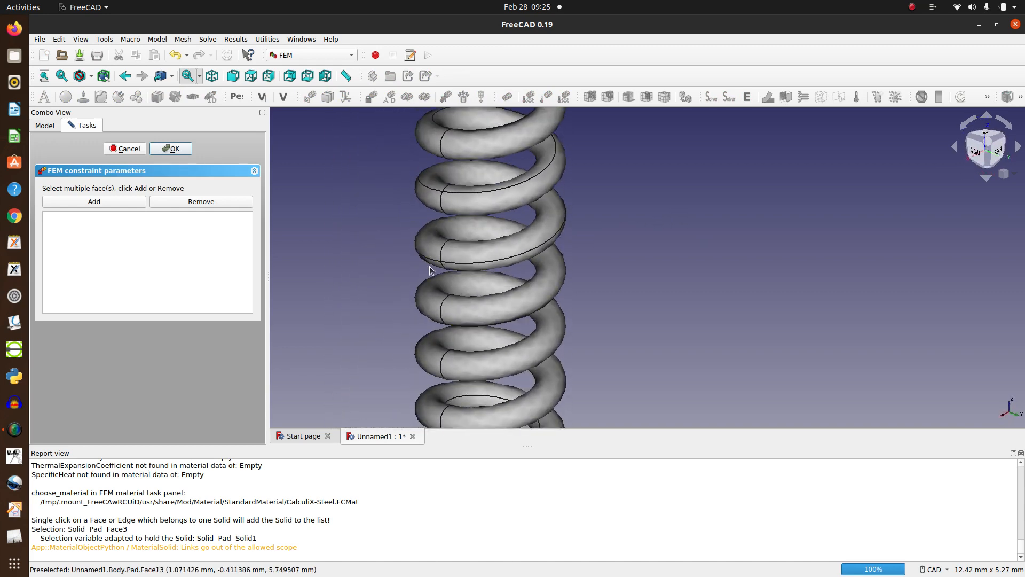
pyautogui.scroll(-6, 411, 264)
pyautogui.scroll(6, 448, 156)
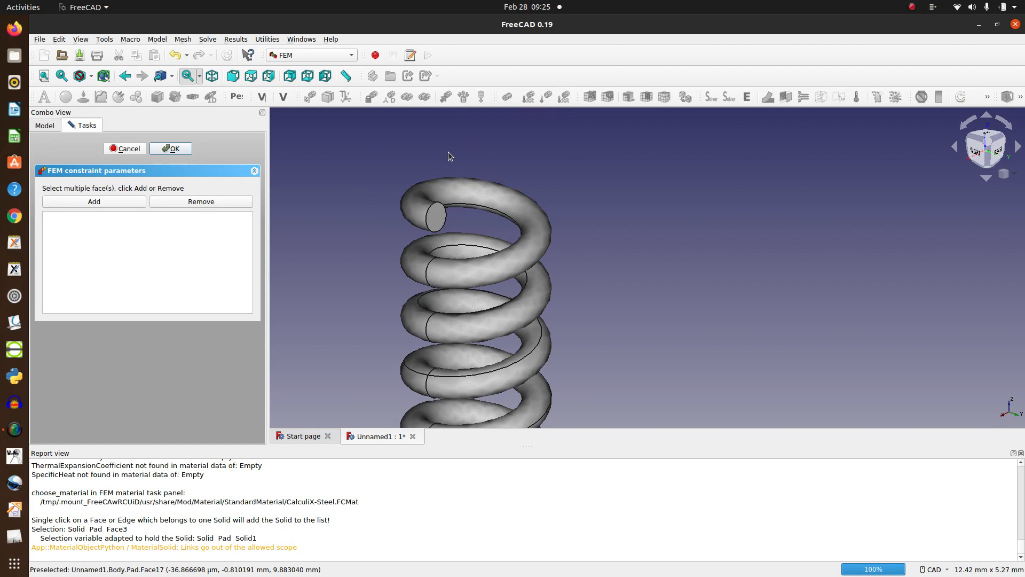
pyautogui.click(434, 219)
pyautogui.click(124, 198)
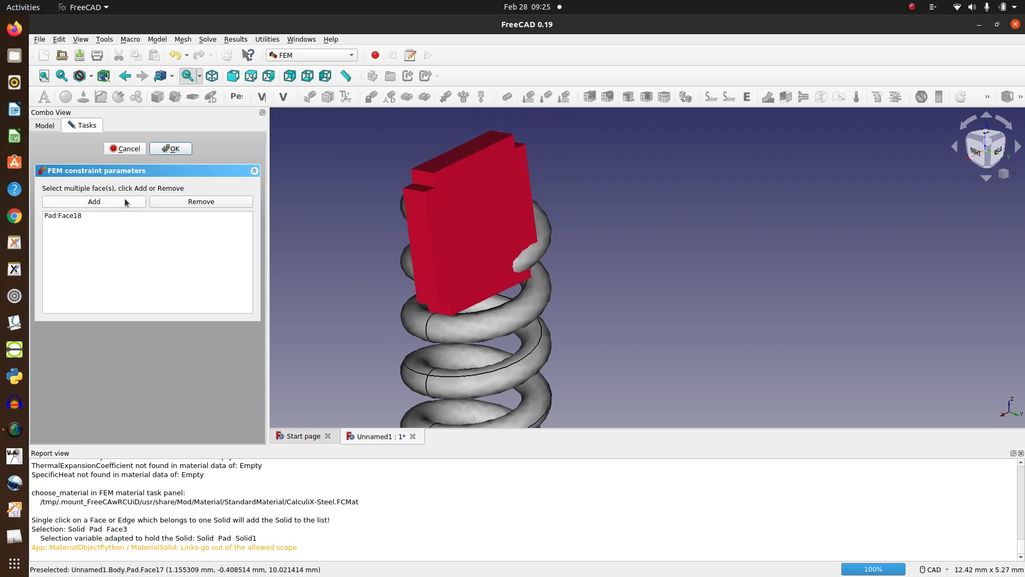
pyautogui.click(172, 148)
# Add a force constraint on the exposed wire end face above the small block at the spring's lower end.
pyautogui.scroll(-6, 440, 188)
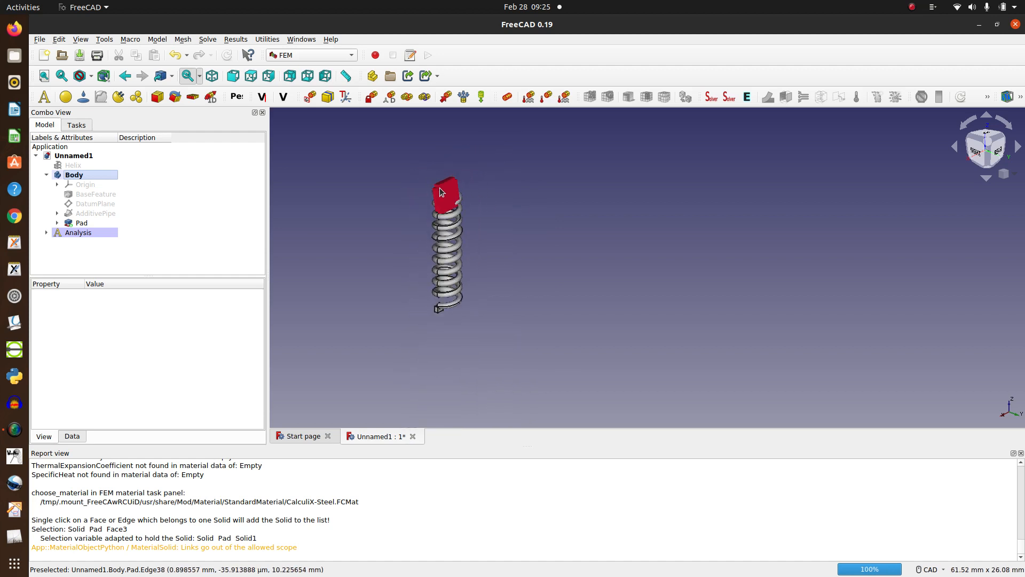
pyautogui.scroll(5, 431, 317)
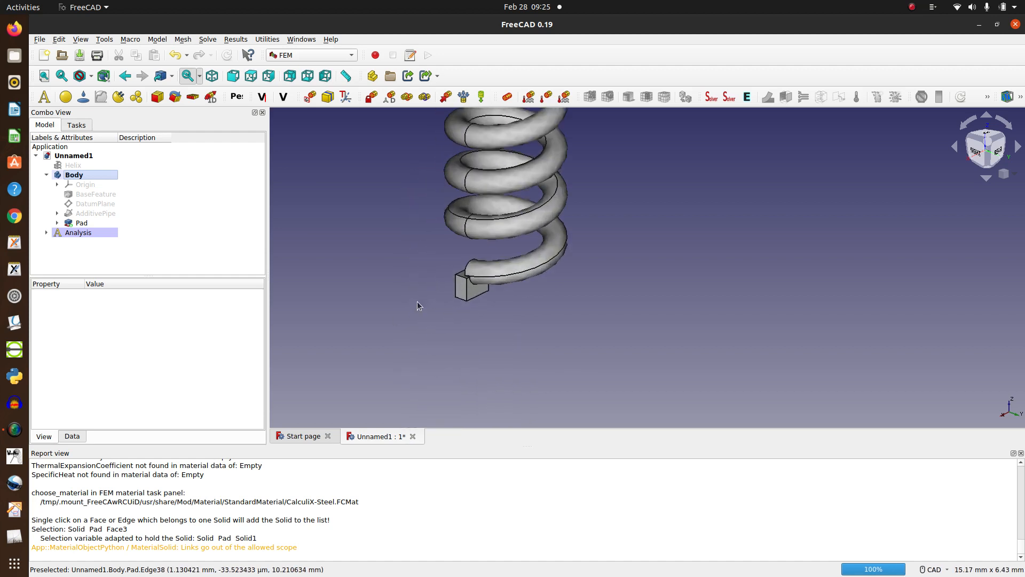
pyautogui.moveTo(412, 302); pyautogui.dragTo(648, 258, button='middle')
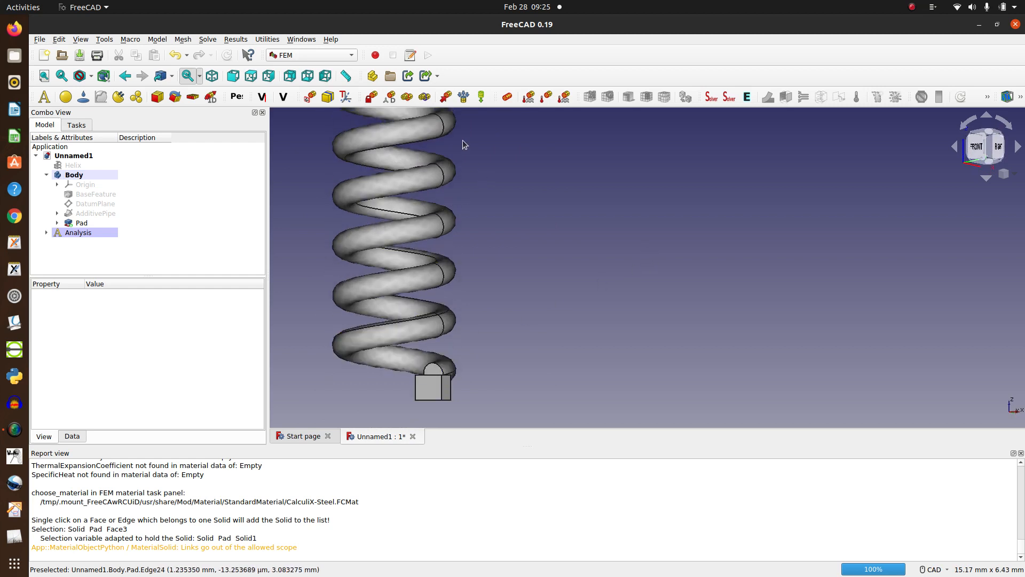
pyautogui.click(446, 96)
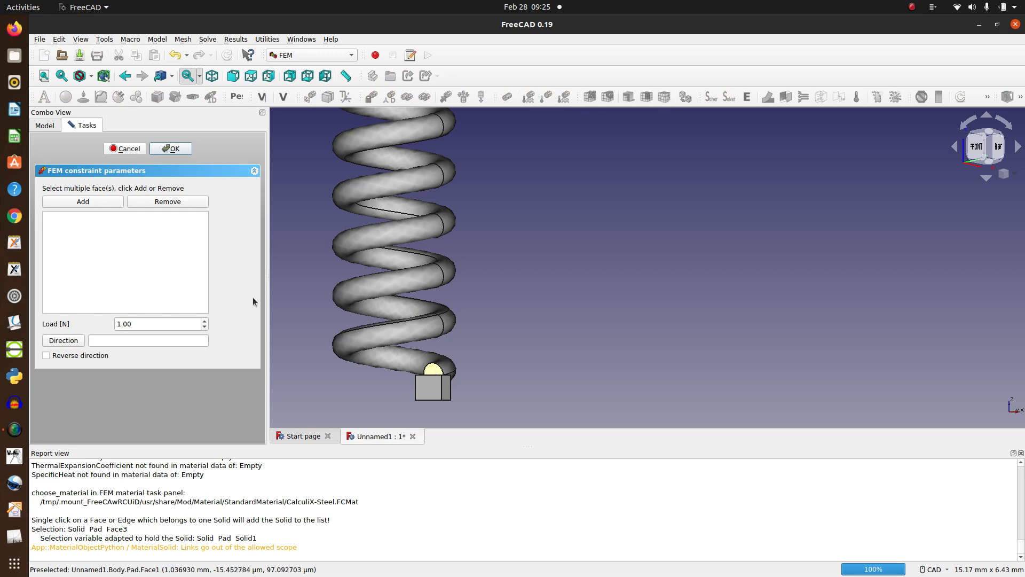
pyautogui.click(60, 202)
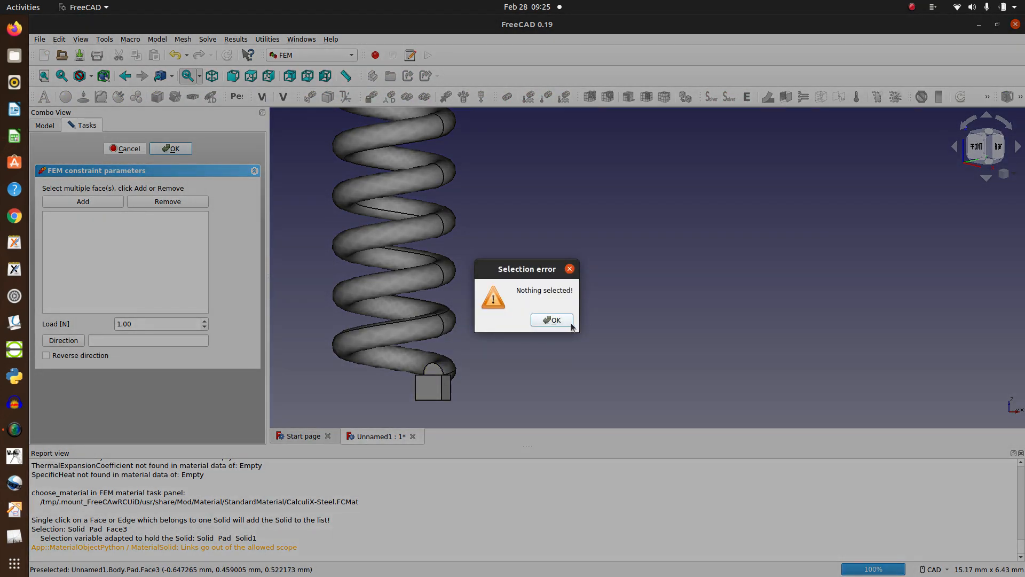
pyautogui.click(552, 320)
pyautogui.click(433, 373)
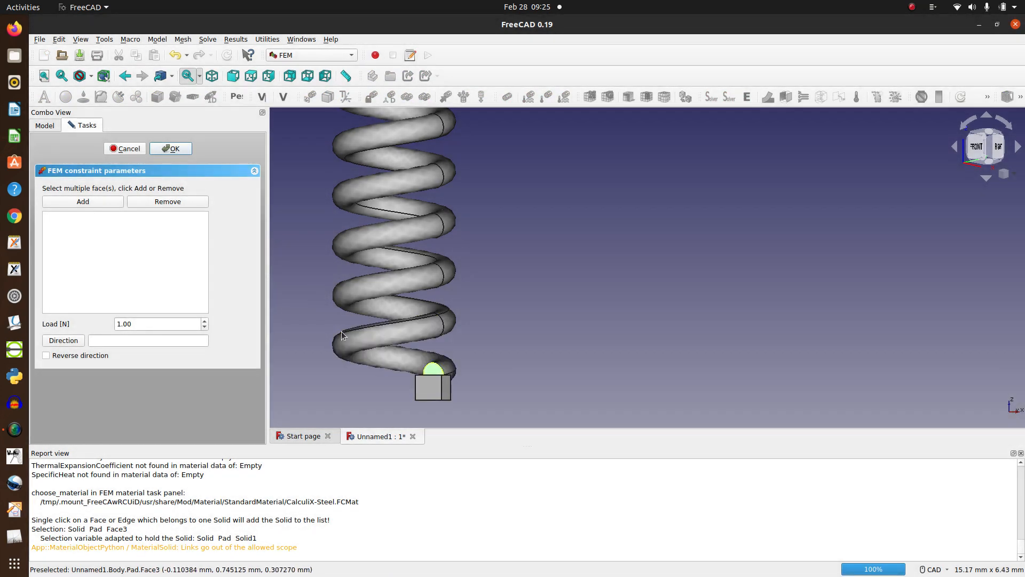
pyautogui.click(103, 200)
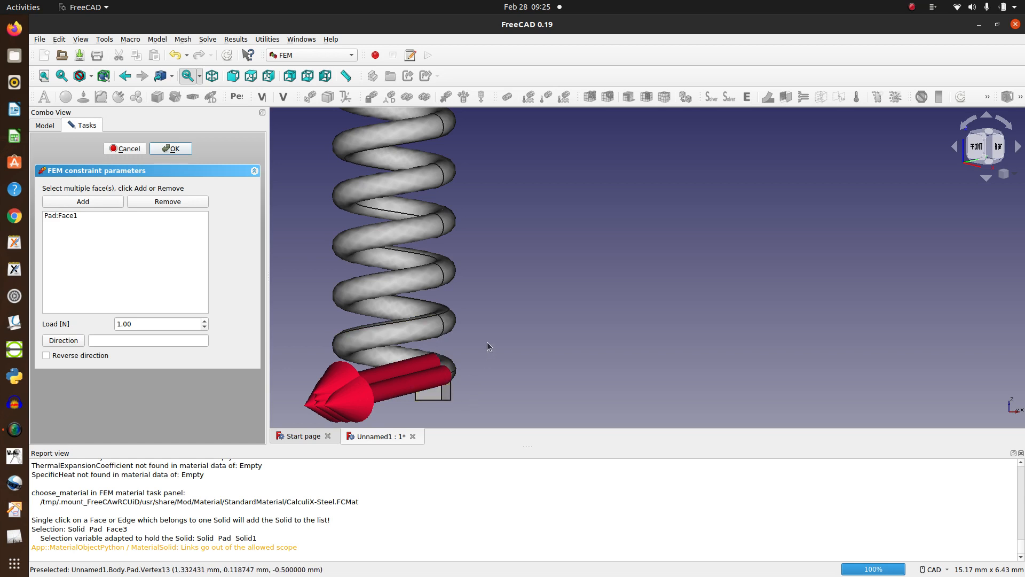
# Set the force direction from the underside face of the end block and reverse it so the load acts upward.
pyautogui.scroll(-3, 488, 342)
pyautogui.moveTo(469, 400); pyautogui.dragTo(462, 288, button='middle')
pyautogui.scroll(3, 463, 310)
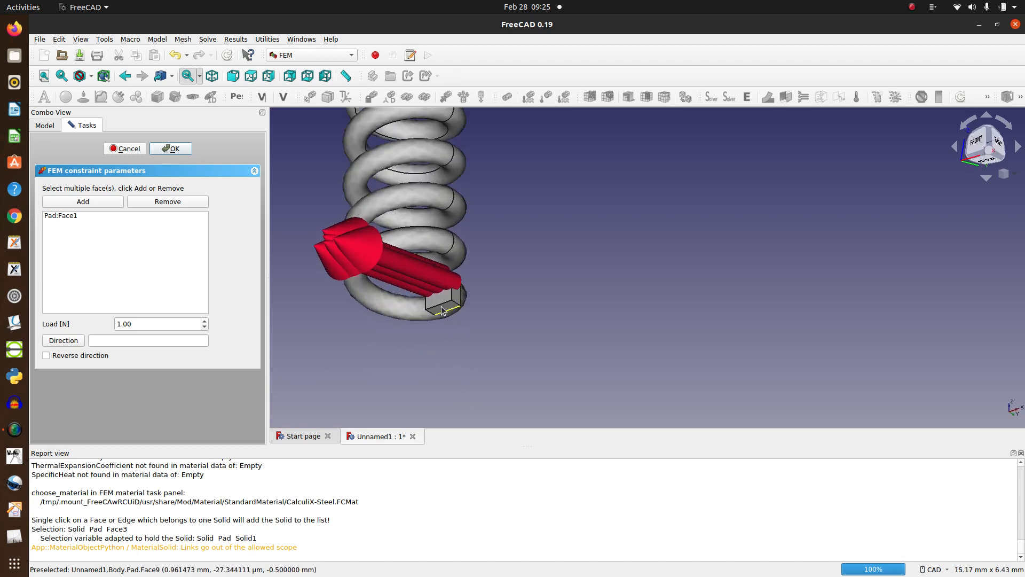
pyautogui.click(443, 309)
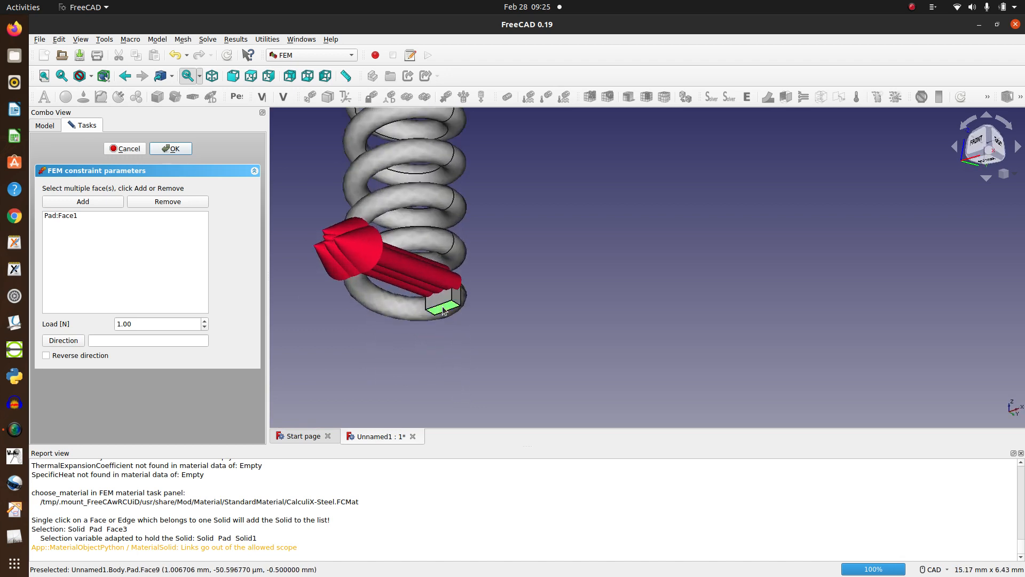
pyautogui.click(67, 341)
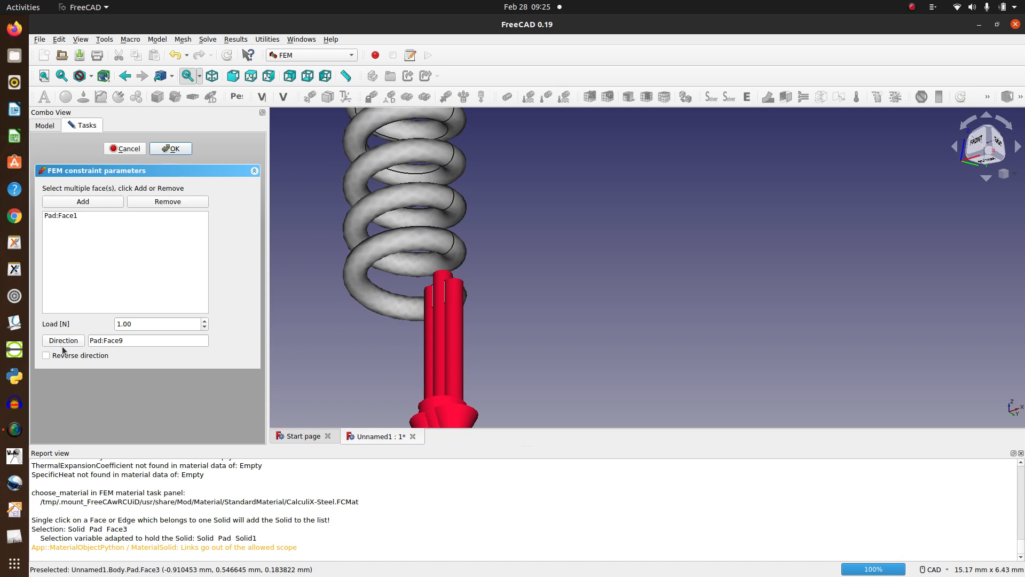
pyautogui.click(52, 356)
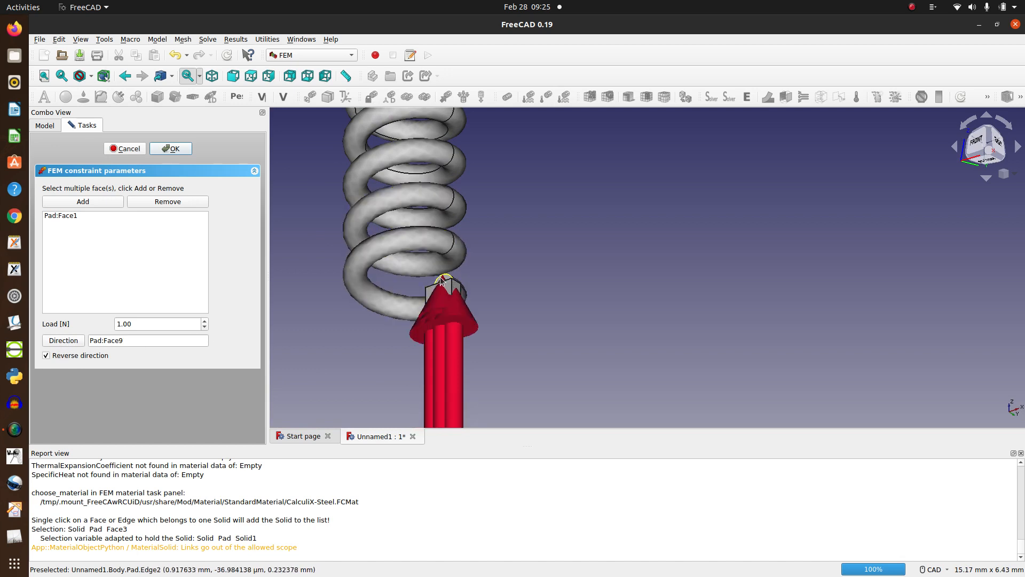
# Set the force load to 100 N and accept the force constraint.
pyautogui.scroll(5, 441, 282)
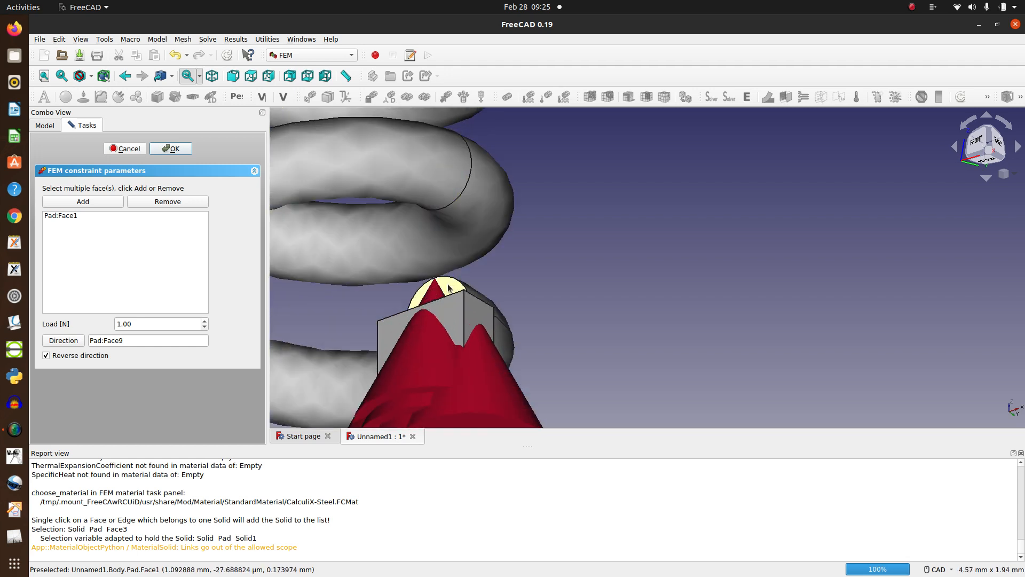
pyautogui.scroll(-3, 448, 287)
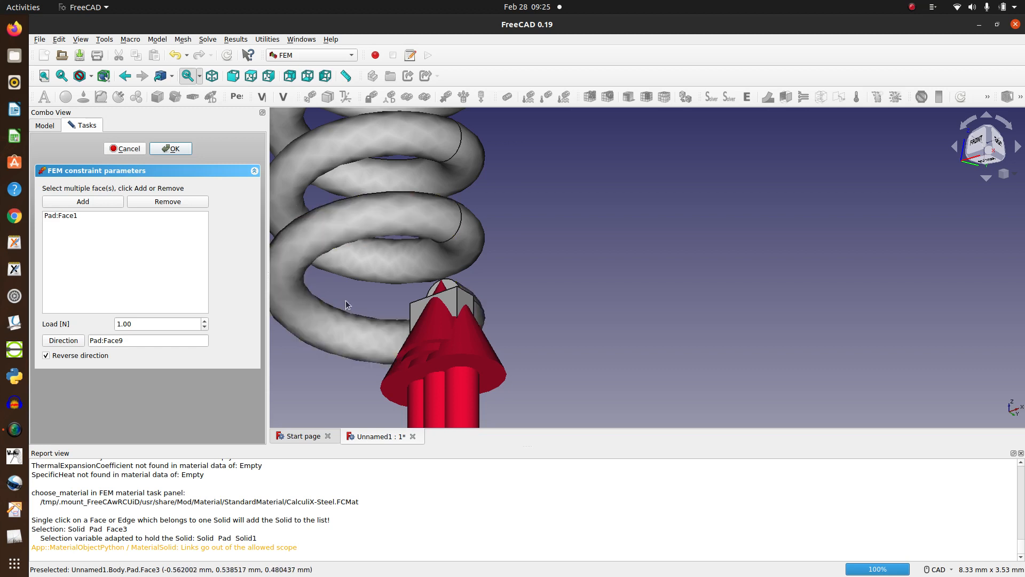
pyautogui.scroll(-2, 345, 300)
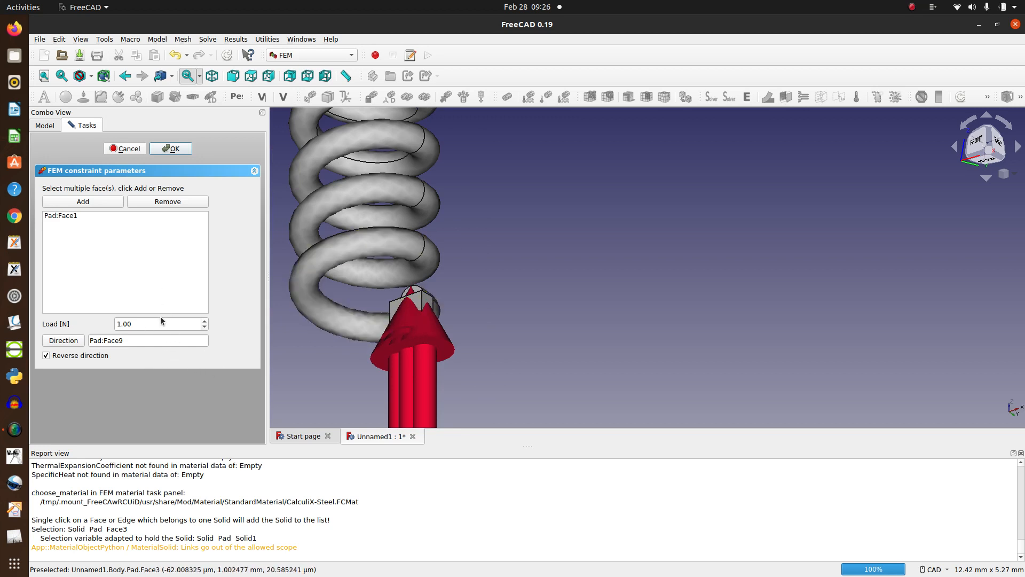
pyautogui.click(121, 324)
pyautogui.write('00')
pyautogui.press('BackSpace')
pyautogui.press('BackSpace')
pyautogui.press('Right')
pyautogui.write('00')
pyautogui.click(186, 149)
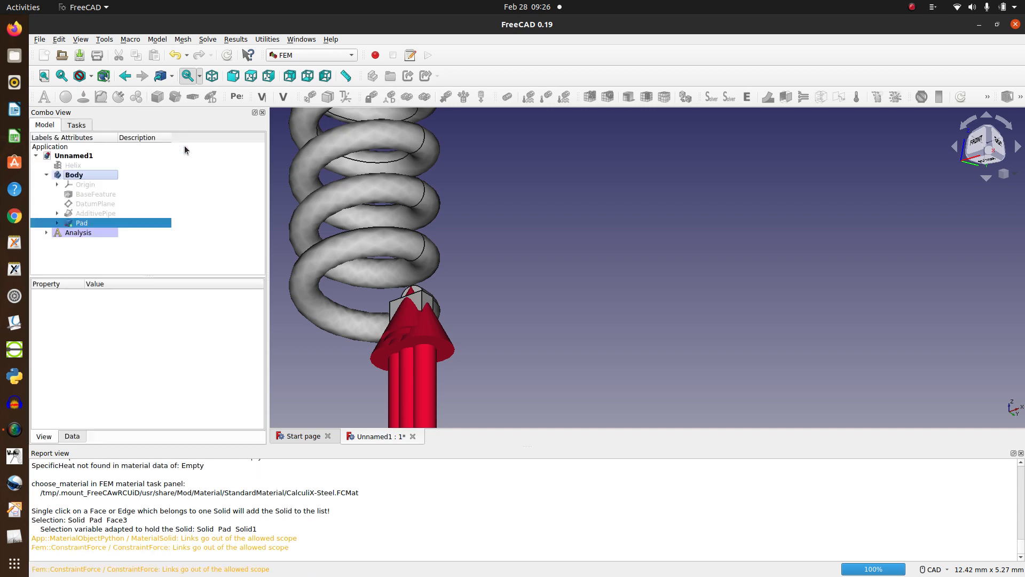
# Generate a second-order Netgen mesh of the spring body with moderate fineness and a maximum size of 1000, and accept it.
pyautogui.scroll(-5, 601, 285)
pyautogui.scroll(-2, 602, 281)
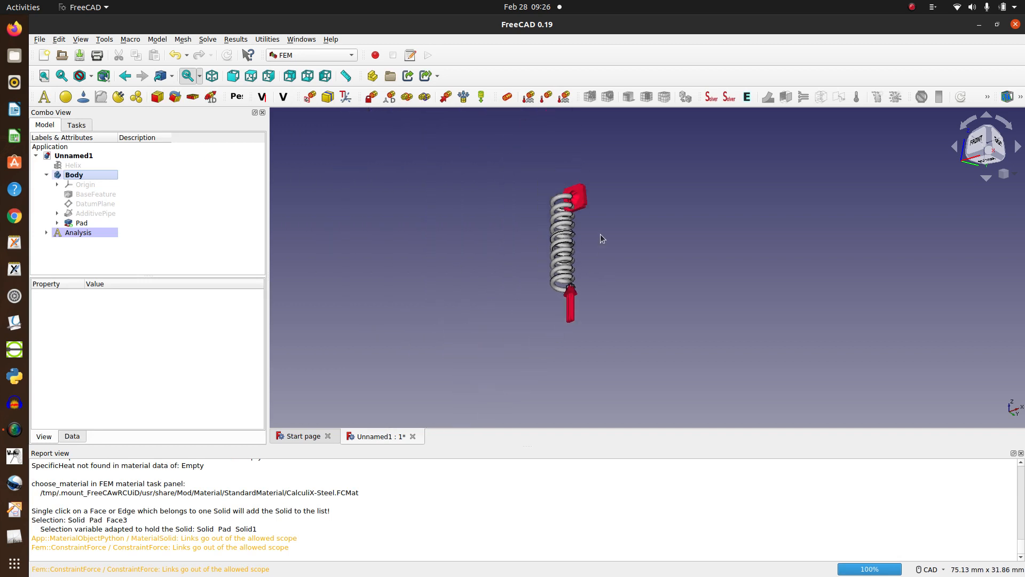
pyautogui.scroll(3, 581, 196)
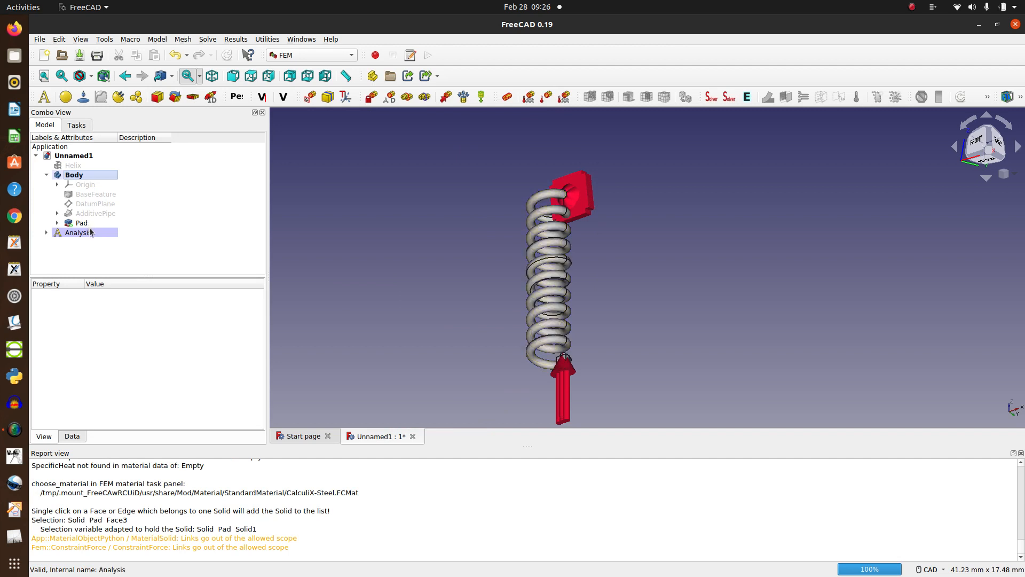
pyautogui.click(79, 177)
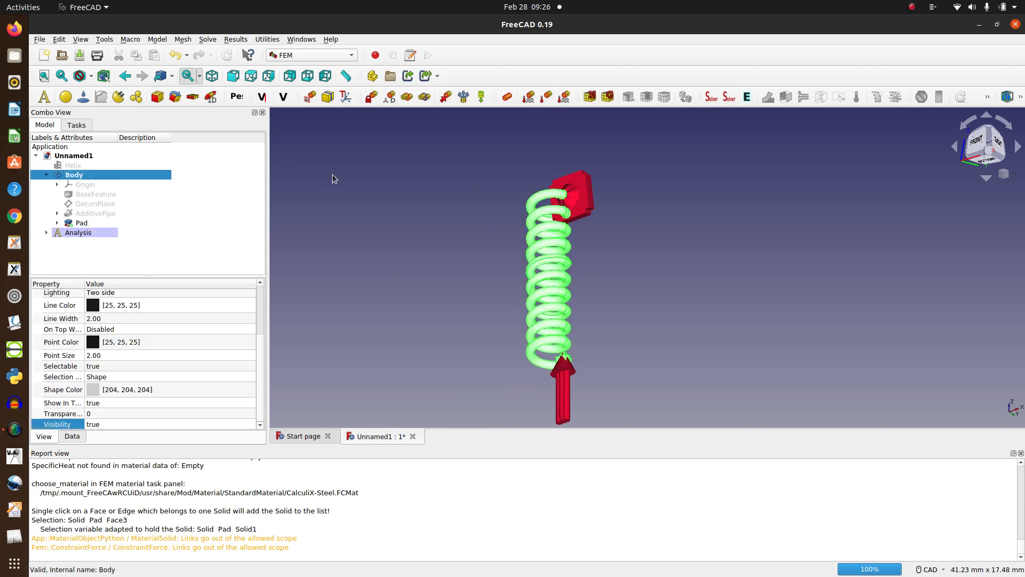
pyautogui.click(589, 96)
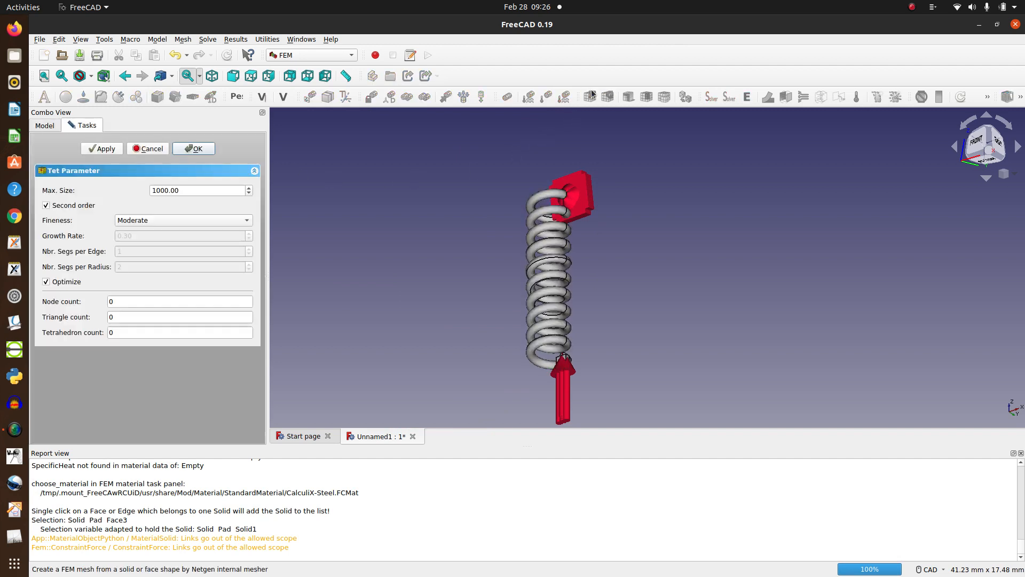
pyautogui.click(104, 149)
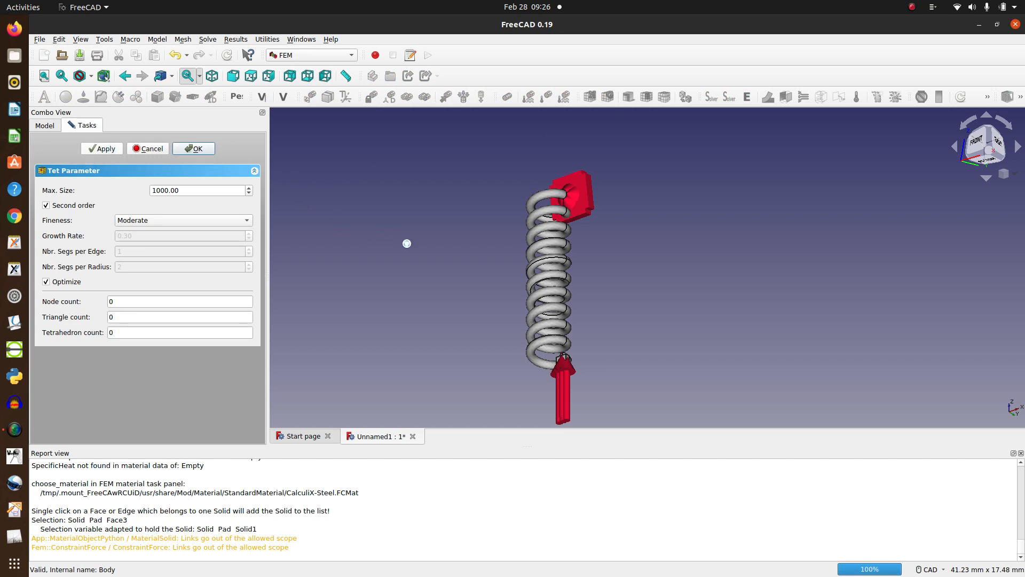
pyautogui.click(912, 7)
pyautogui.click(887, 38)
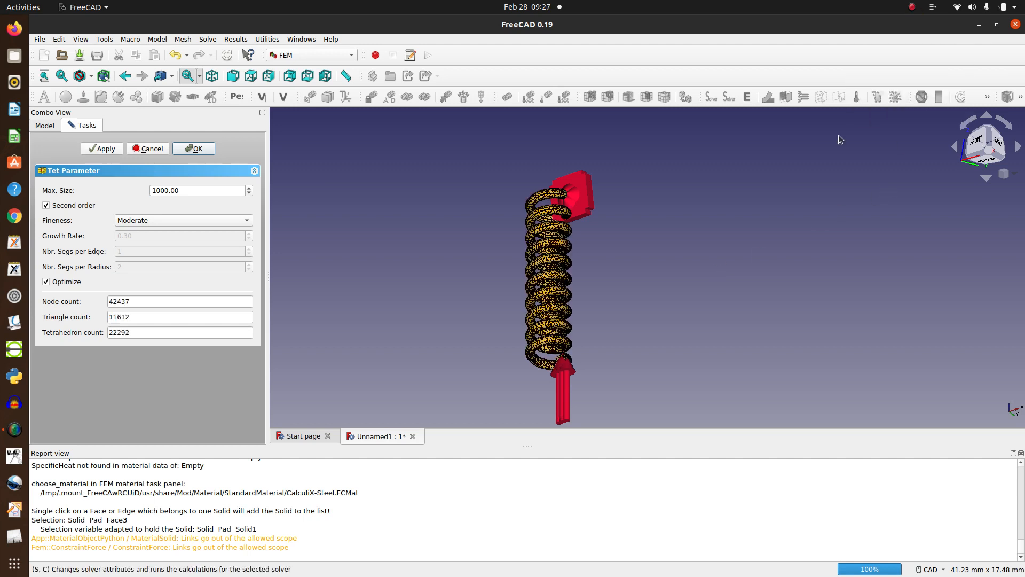
pyautogui.scroll(2, 561, 307)
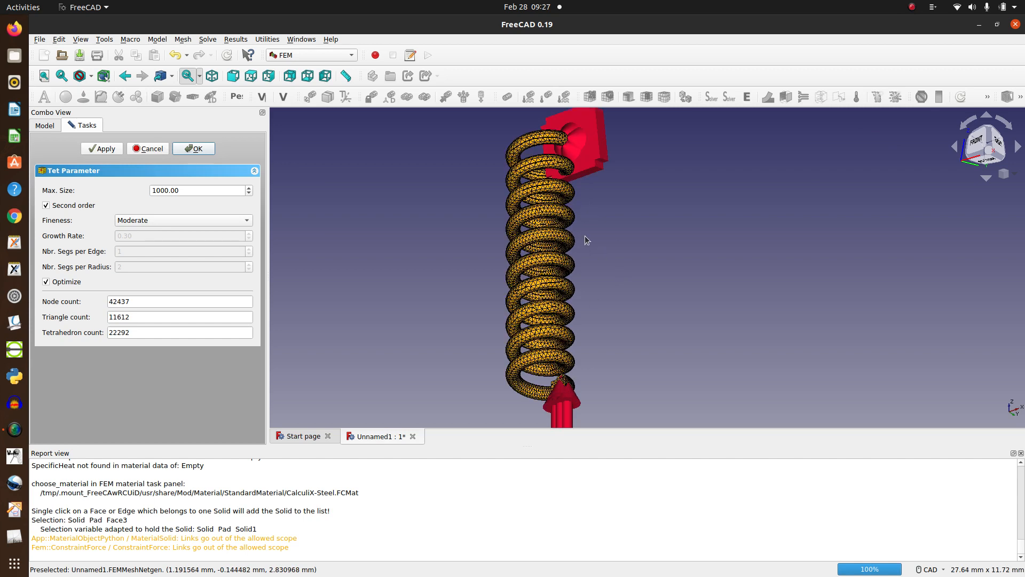
pyautogui.scroll(-3, 585, 236)
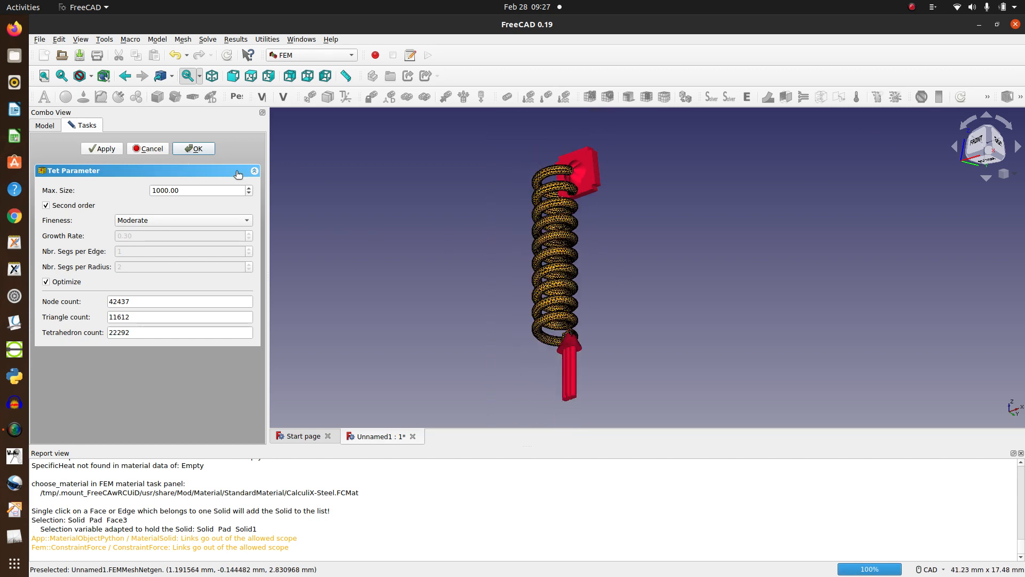
pyautogui.click(203, 151)
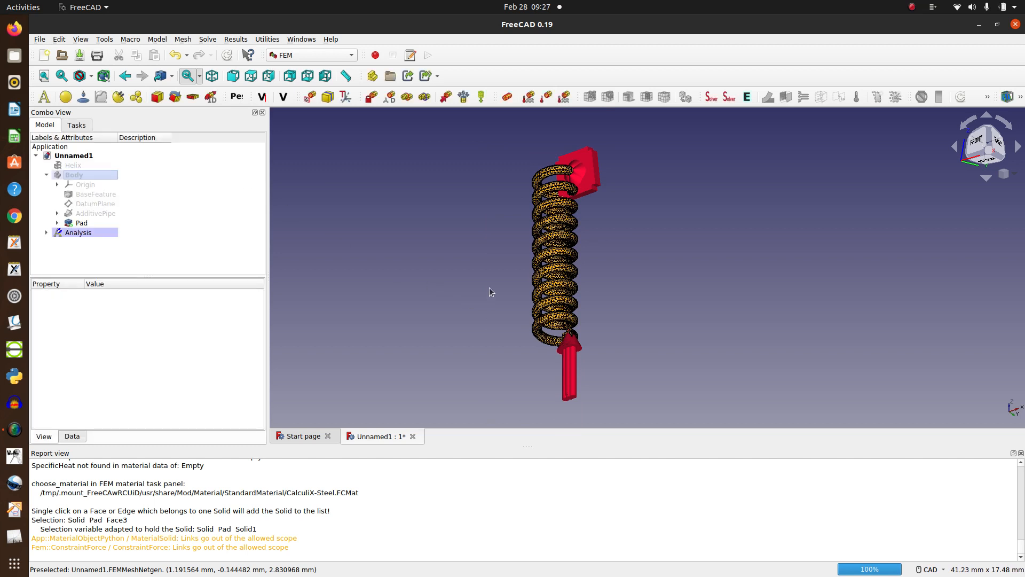
# Open the analysis's CalculiX solver and write the input file for a static analysis.
pyautogui.scroll(2, 584, 340)
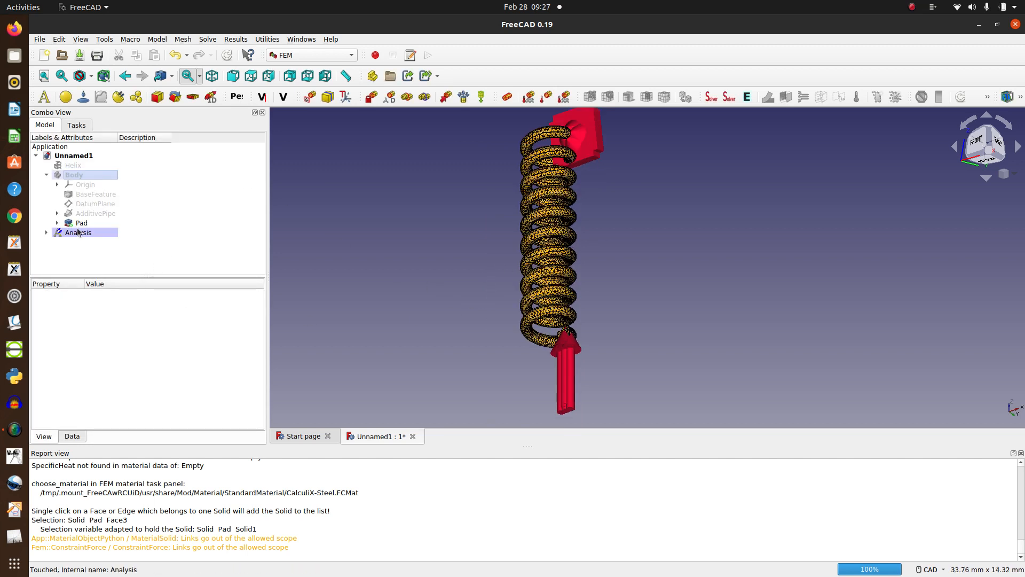
pyautogui.click(46, 232)
pyautogui.scroll(-1, 96, 251)
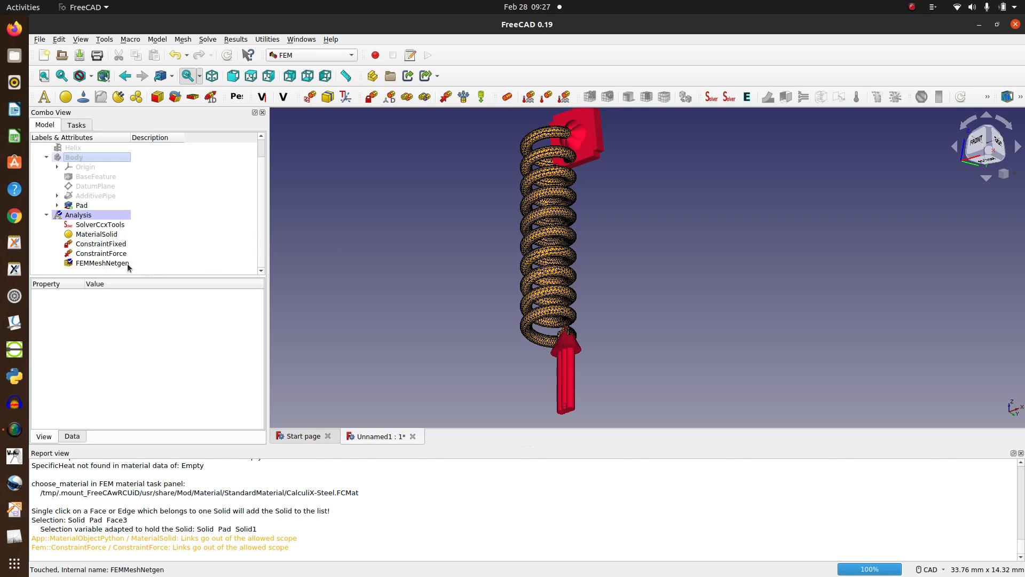
pyautogui.doubleClick(110, 225)
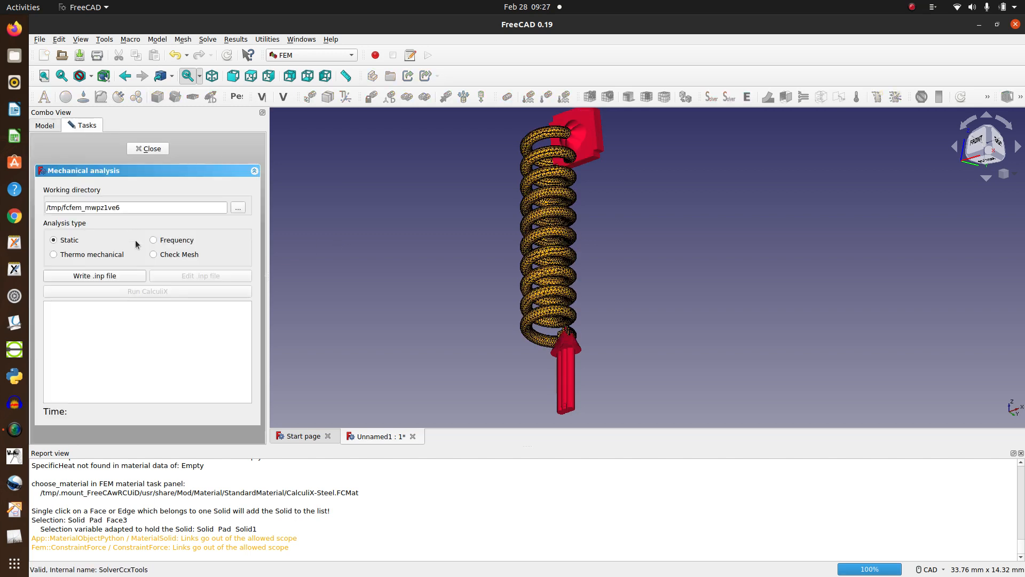
pyautogui.click(110, 277)
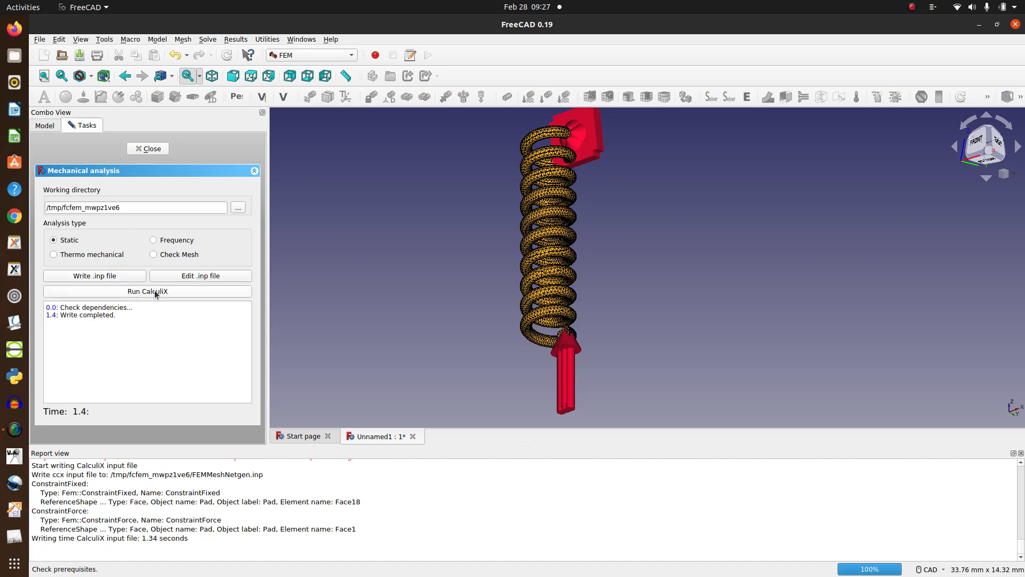
# Run the CalculiX calculation on the spring and close the solver settings once it finishes.
pyautogui.click(155, 292)
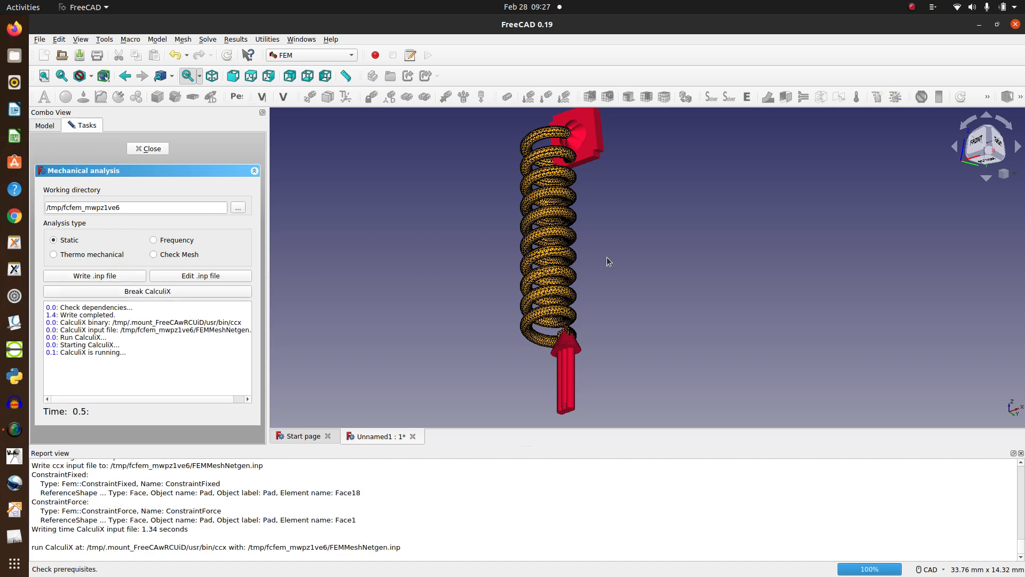
pyautogui.click(912, 7)
pyautogui.click(905, 39)
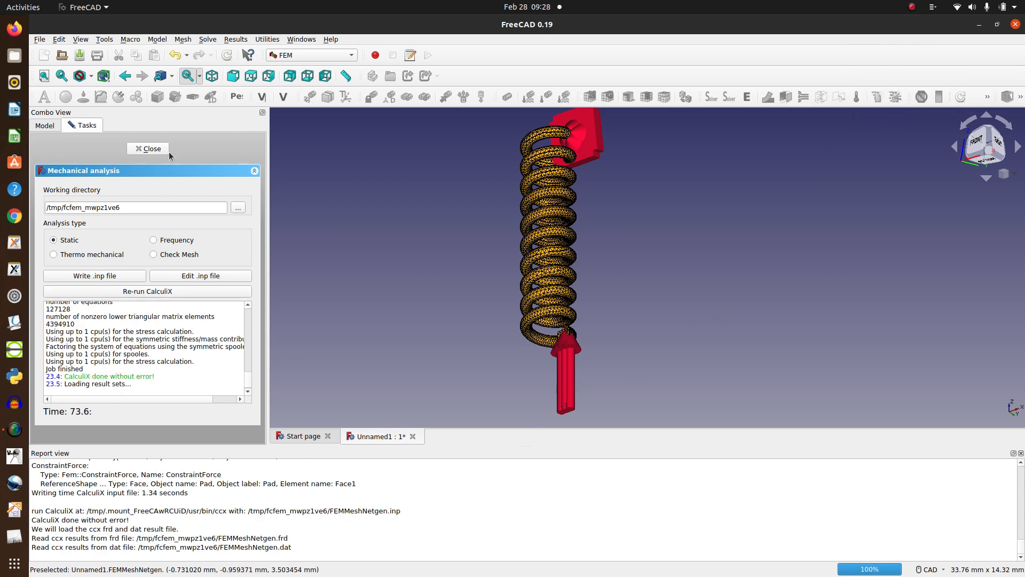
pyautogui.click(152, 148)
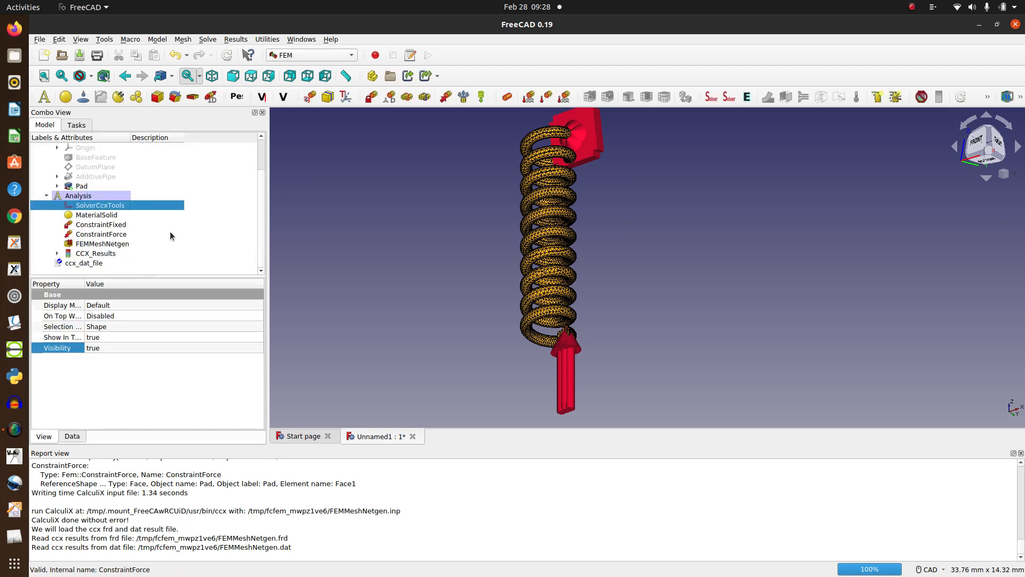
# Close the report view, open the CalculiX results and plot the displacement magnitude on the spring.
pyautogui.click(1021, 453)
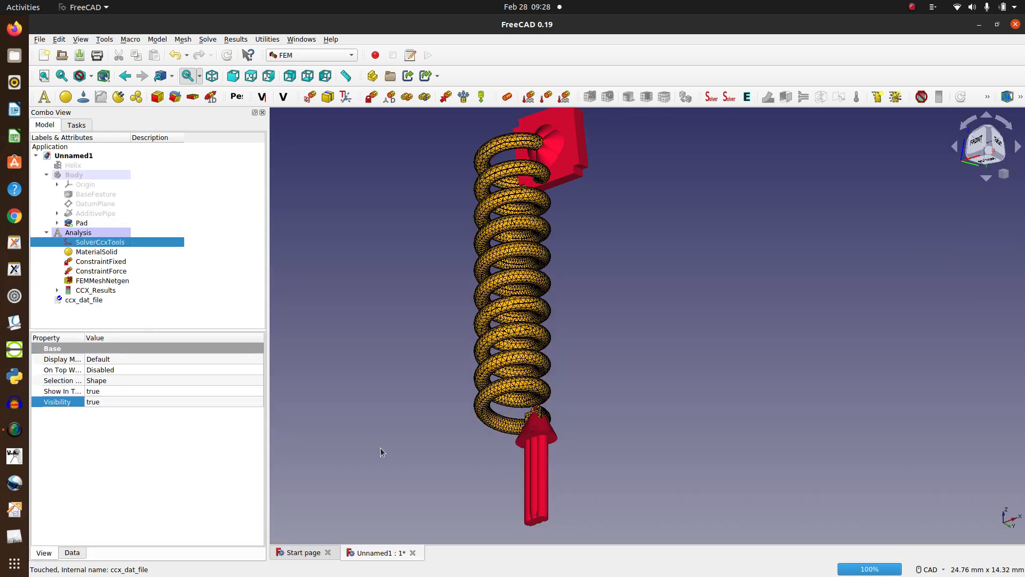
pyautogui.click(96, 291)
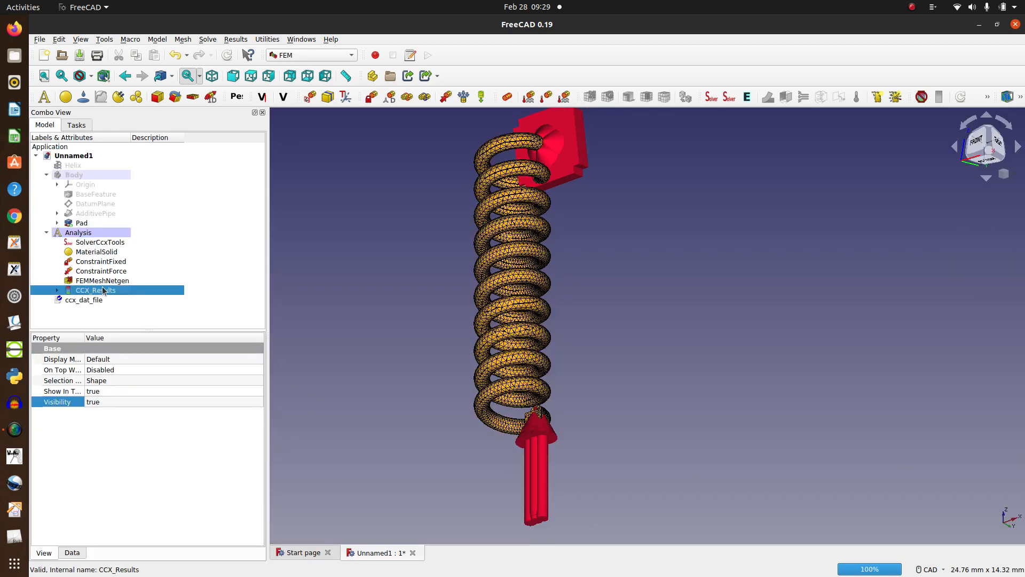
pyautogui.doubleClick(110, 291)
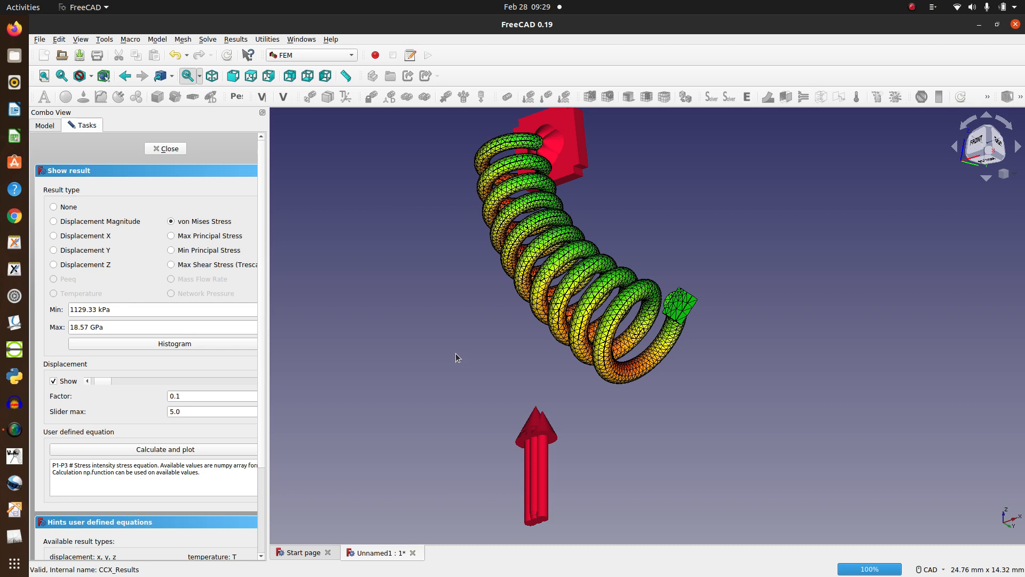
pyautogui.click(84, 222)
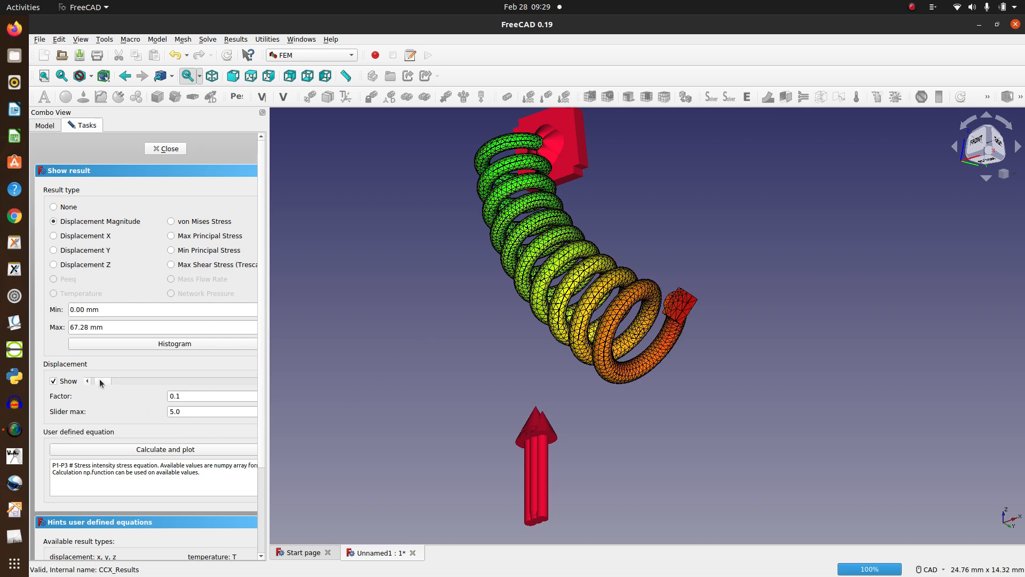
# Set the displacement factor to 0.0 and plot the von Mises stress on the spring.
pyautogui.moveTo(101, 381); pyautogui.dragTo(95, 377)
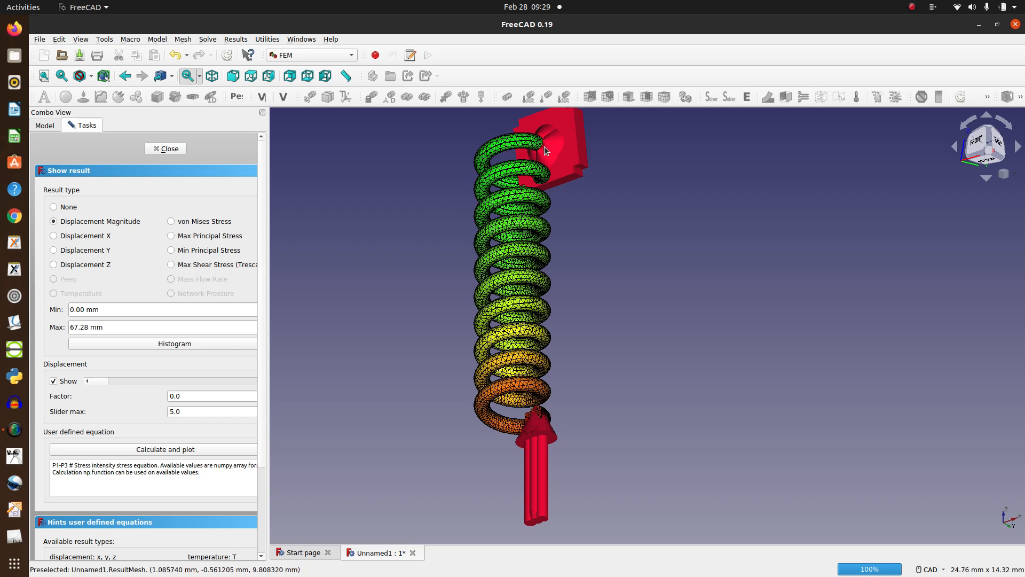
pyautogui.click(180, 223)
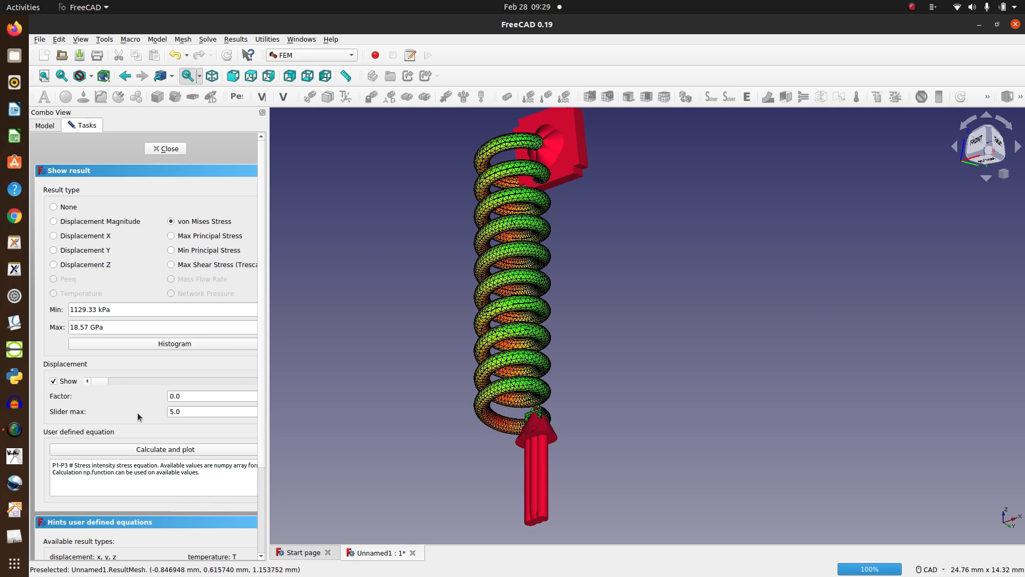
# View the histogram of the von Mises stress results and close its figure window.
pyautogui.scroll(-3, 261, 293)
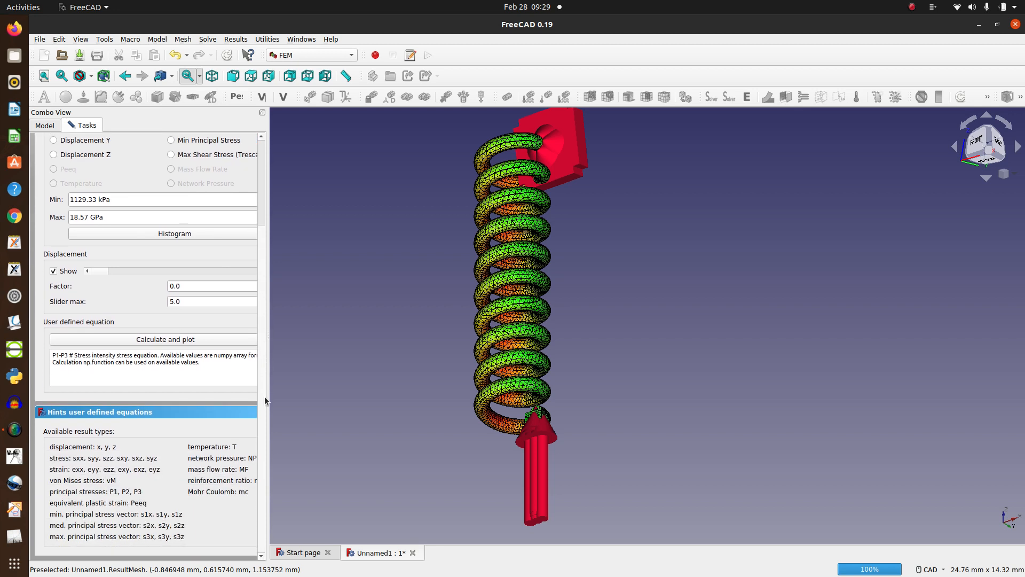
pyautogui.scroll(3, 265, 397)
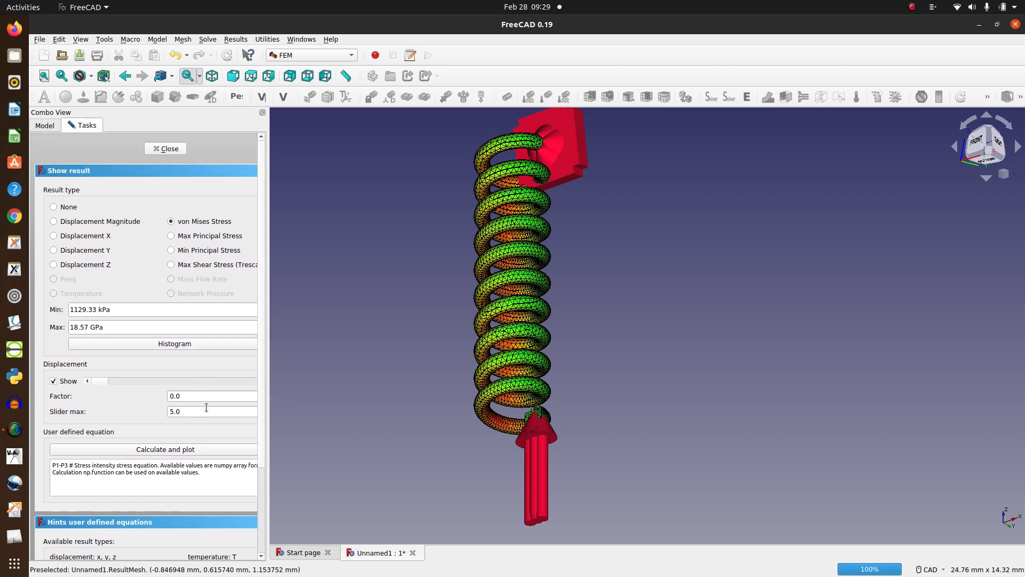
pyautogui.click(192, 345)
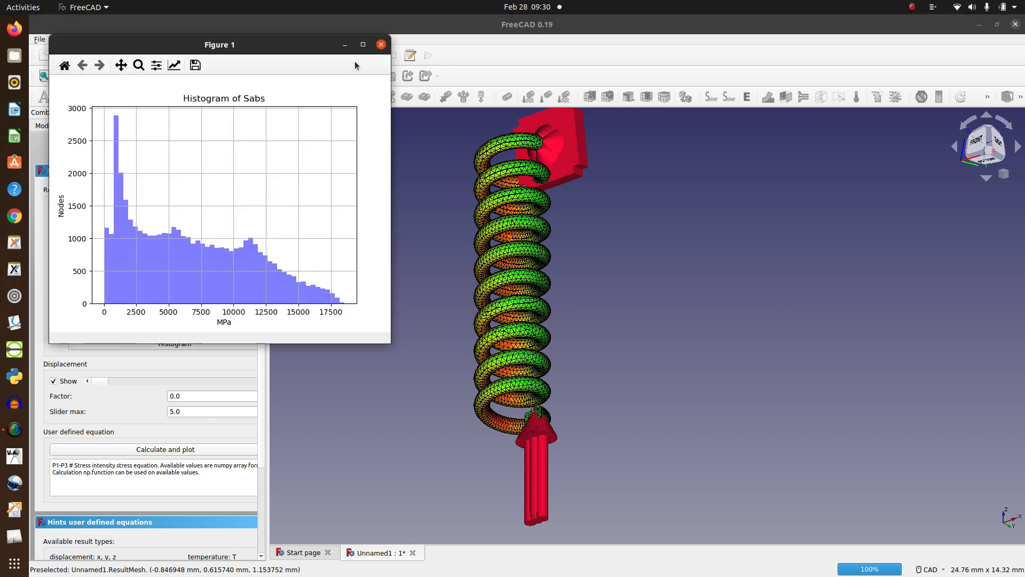
pyautogui.click(381, 44)
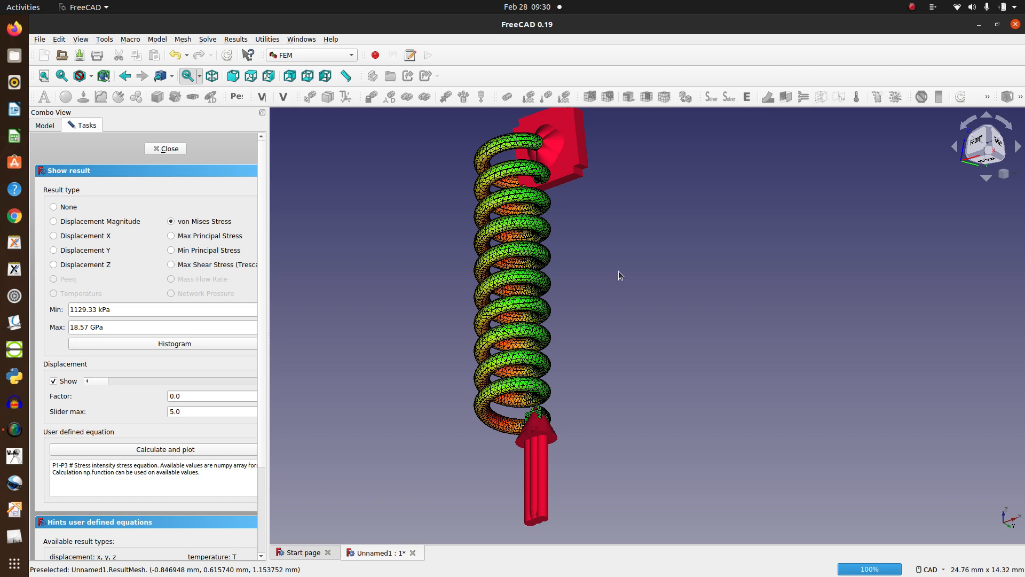
pyautogui.click(912, 7)
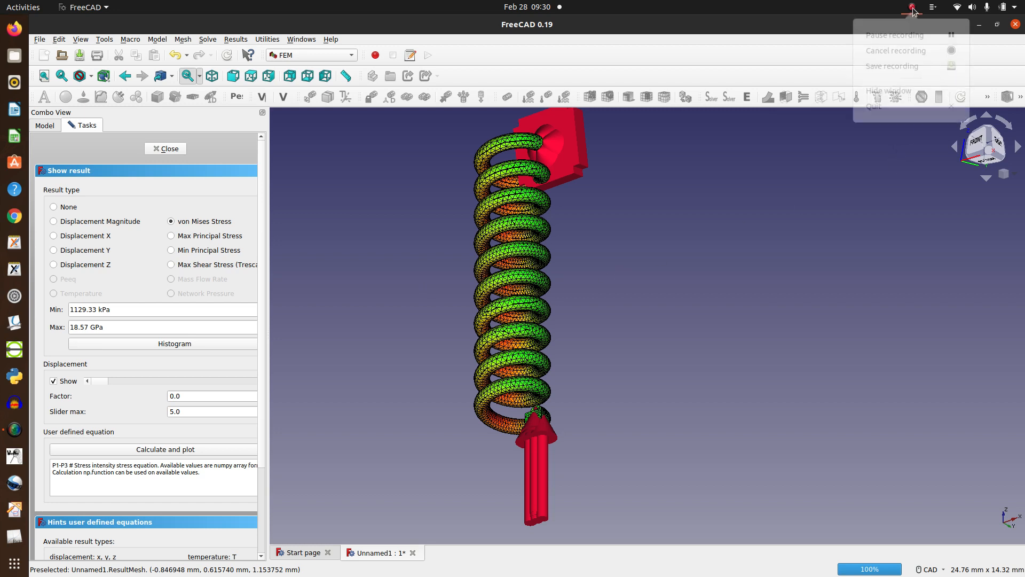